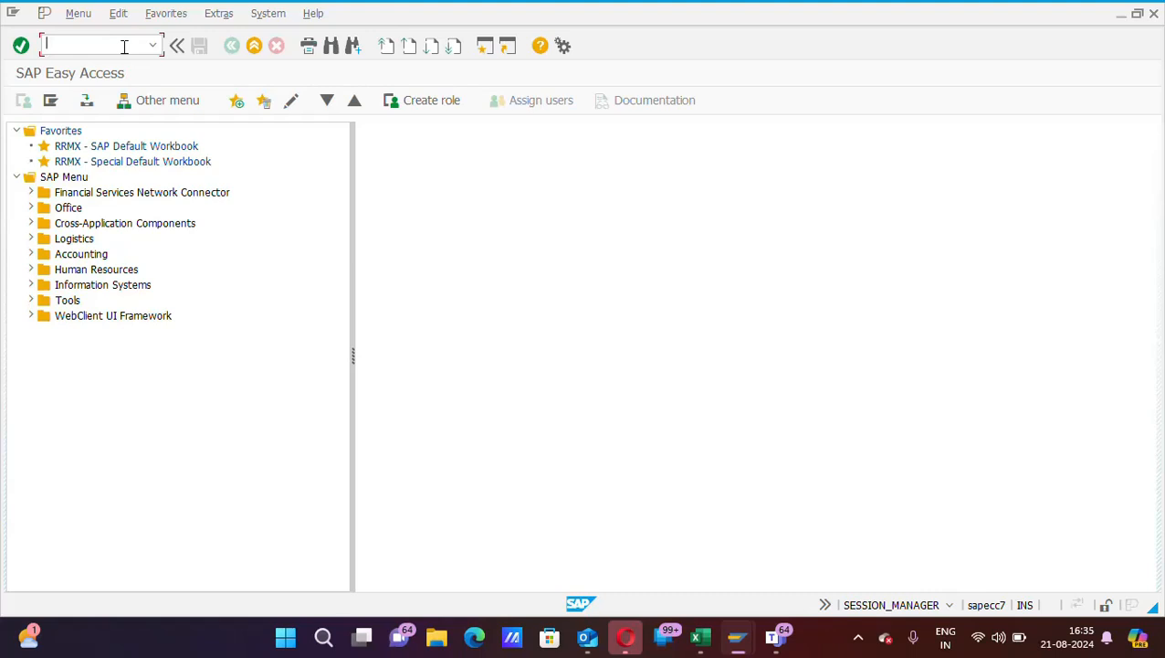
# Open transaction F-43 and set the vendor invoice's document date to 21.08.2024
pyautogui.write('f-43')
pyautogui.press('Return')
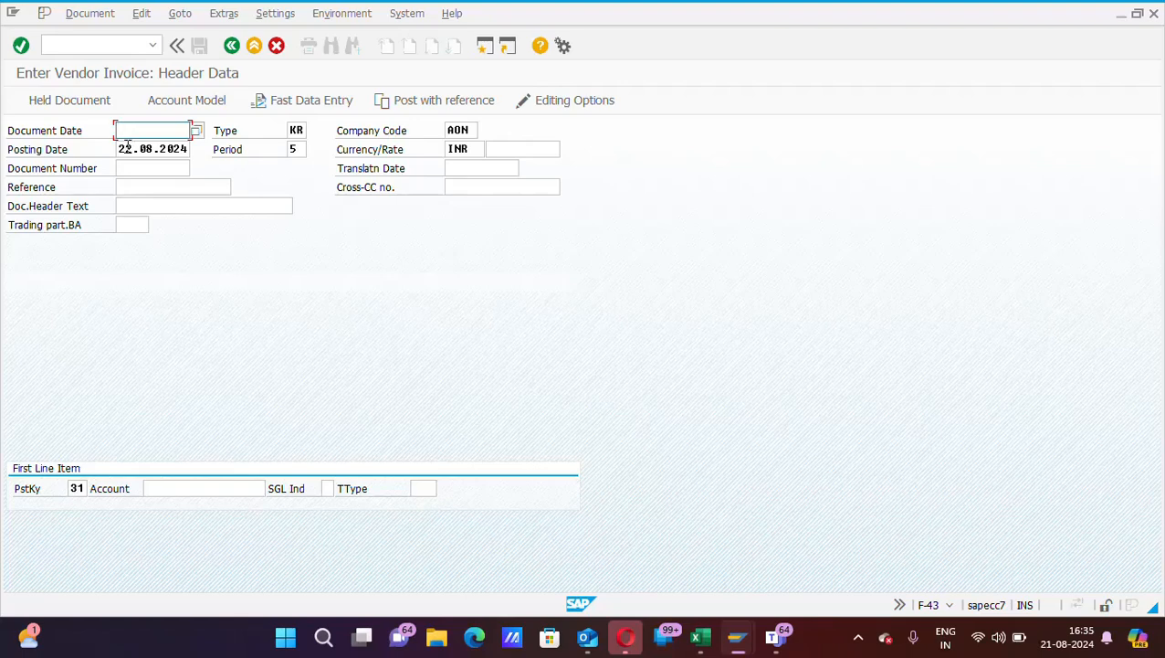
pyautogui.write('21')
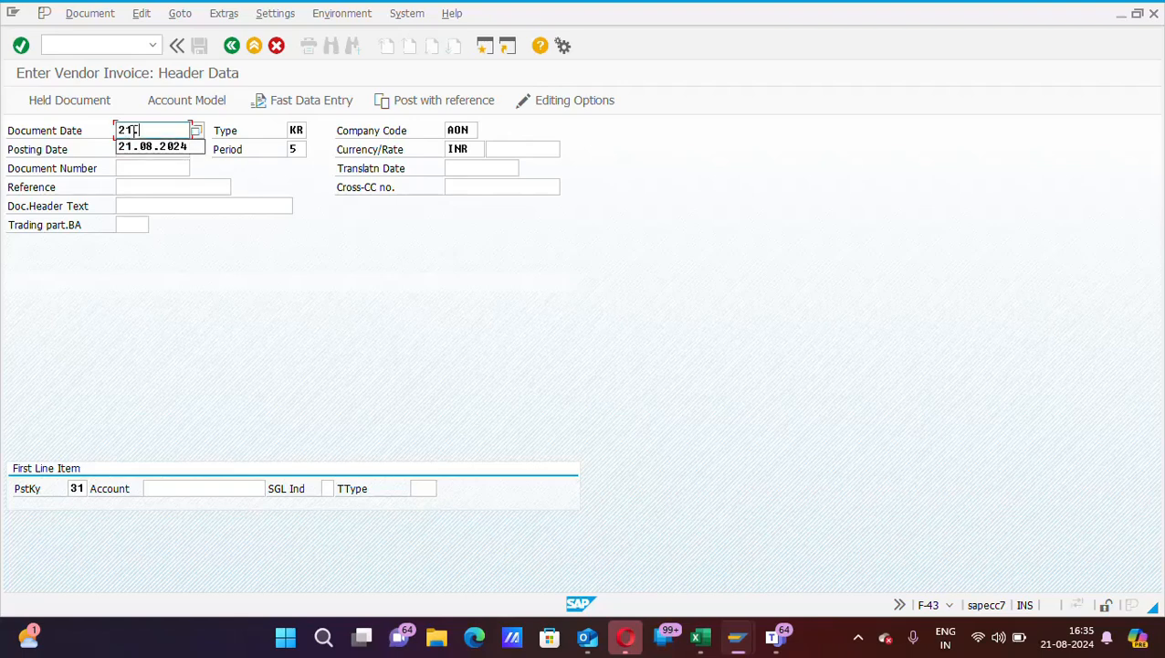
pyautogui.write('.08.2024')
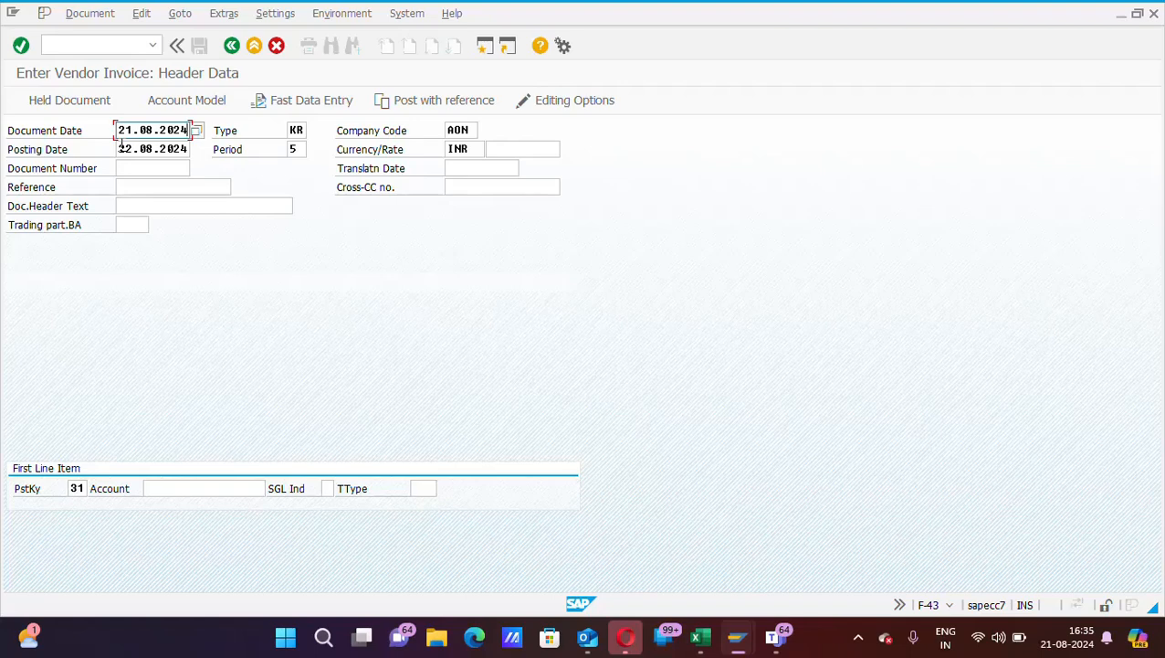
# Copy the document date 21.08.2024 into the posting date
pyautogui.click(119, 149)
pyautogui.moveTo(119, 149); pyautogui.dragTo(188, 150)
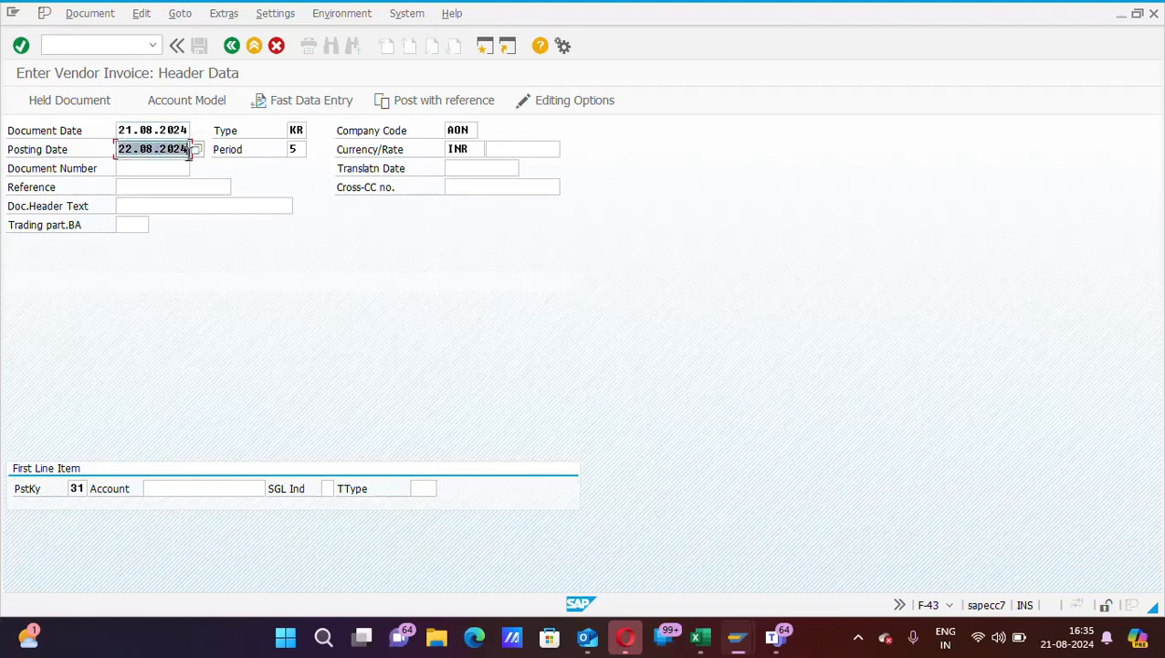
pyautogui.moveTo(119, 130); pyautogui.dragTo(188, 131)
pyautogui.hotkey('ctrl', 'c')
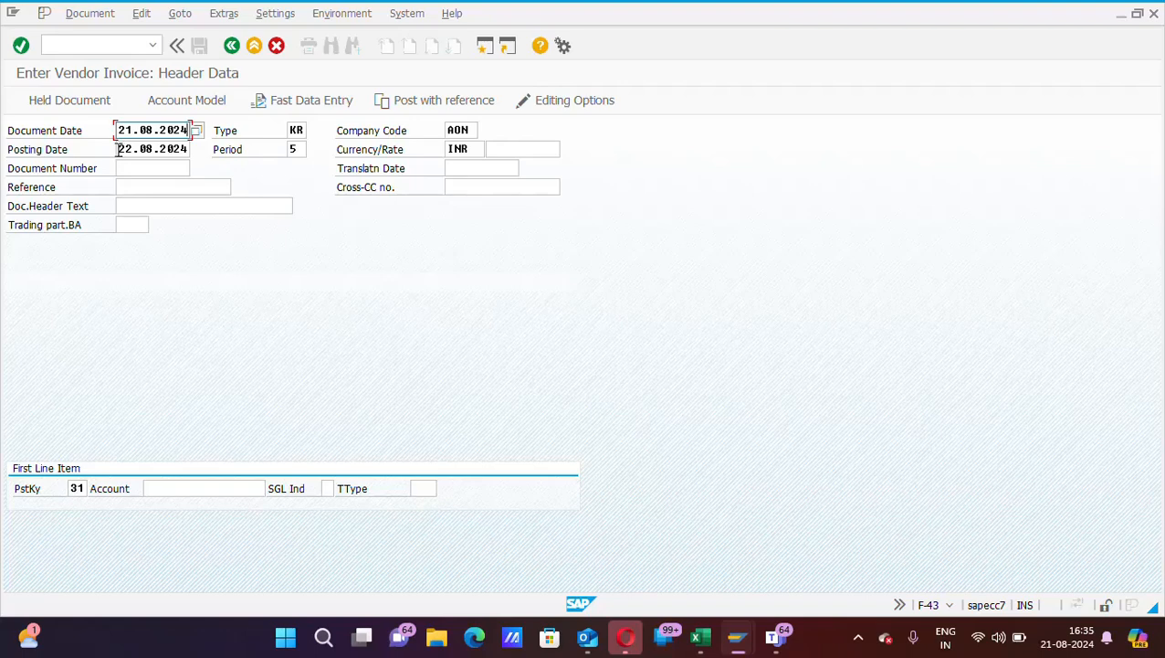
pyautogui.moveTo(118, 149); pyautogui.dragTo(188, 150)
pyautogui.hotkey('ctrl', 'v')
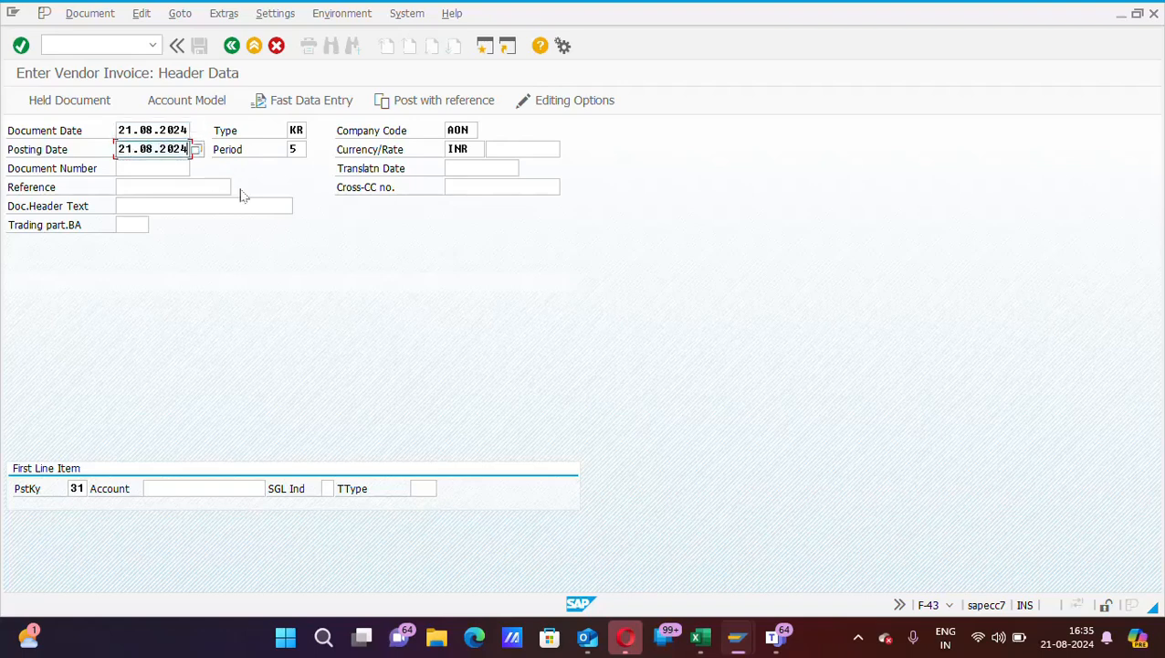
# Choose KR (Vendor invoice) as the document type from the list of possible entries
pyautogui.click(304, 129)
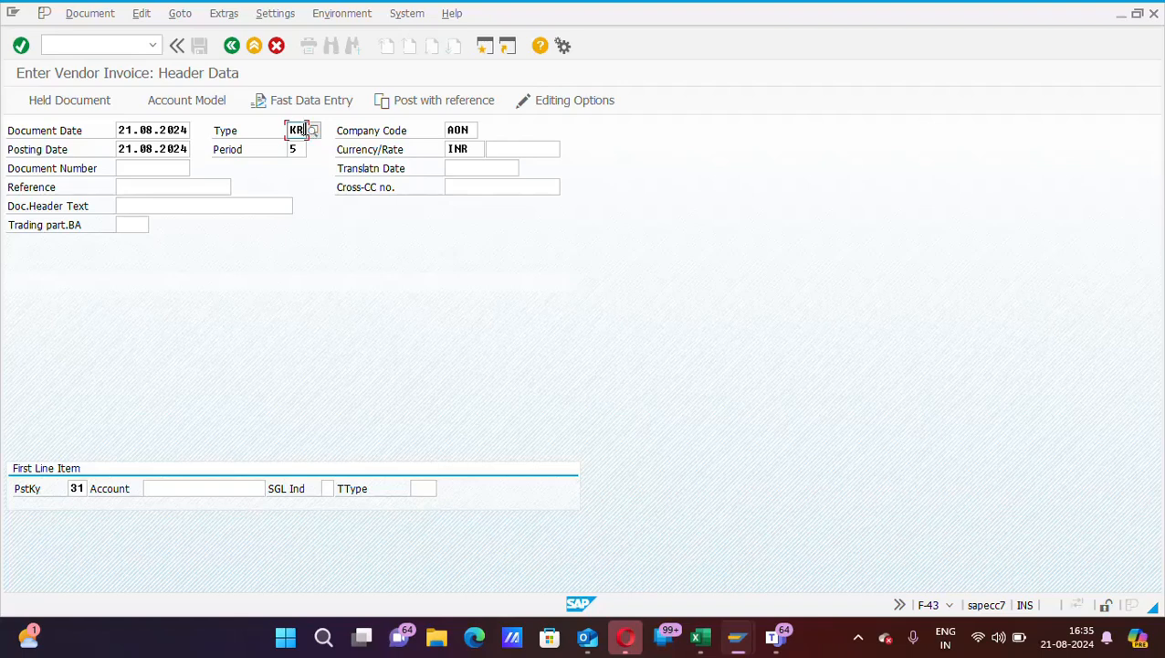
pyautogui.rightClick(312, 134)
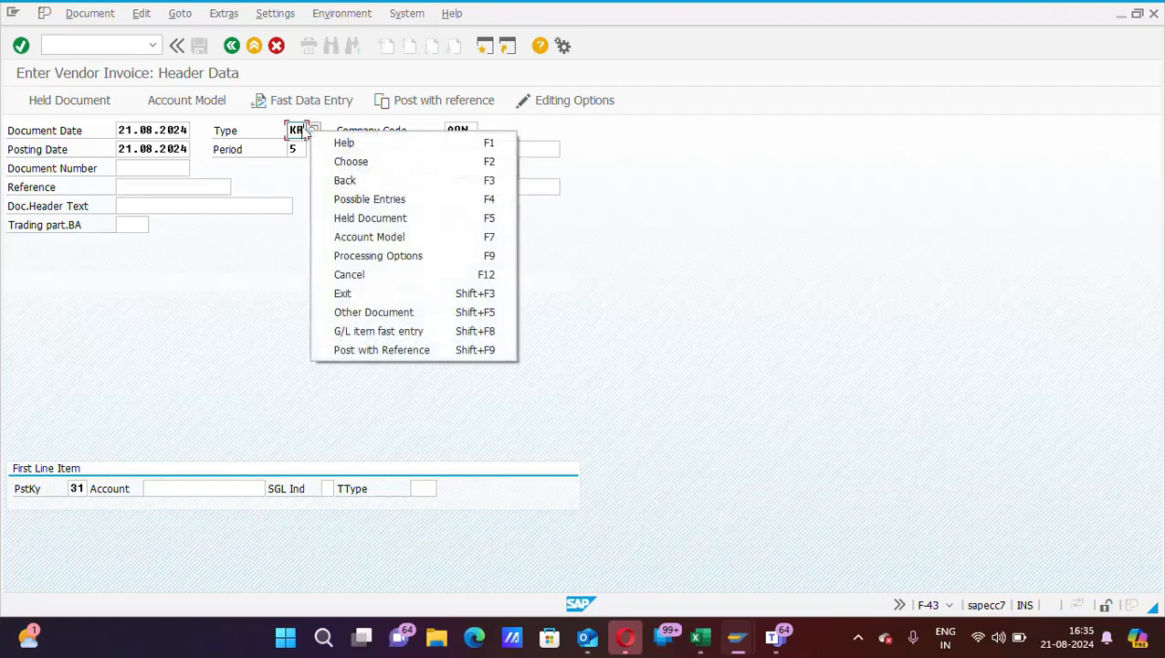
pyautogui.click(305, 130)
pyautogui.click(312, 131)
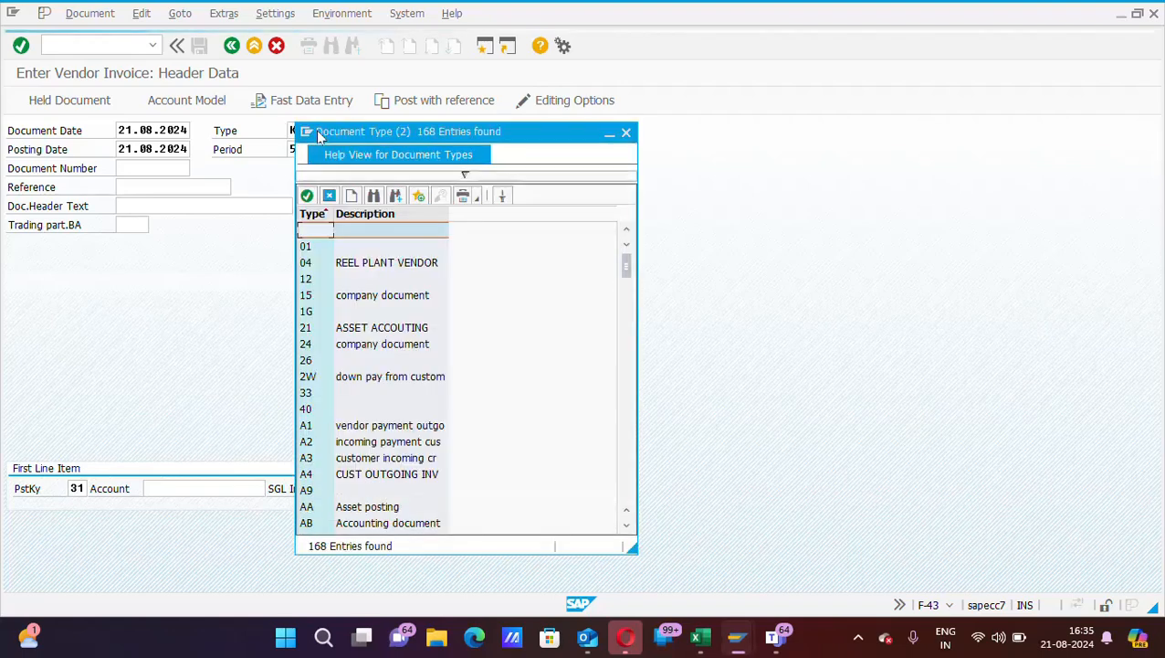
pyautogui.click(354, 397)
pyautogui.press('Down')
pyautogui.press('Down')
pyautogui.press('Down')
pyautogui.press('Down')
pyautogui.press('Down')
pyautogui.press('Down')
pyautogui.press('Down')
pyautogui.press('Down')
pyautogui.press('Down')
pyautogui.press('Down')
pyautogui.press('Down')
pyautogui.press('Down')
pyautogui.press('Down')
pyautogui.press('Down')
pyautogui.press('Down')
pyautogui.press('Down')
pyautogui.press('Down')
pyautogui.press('Down')
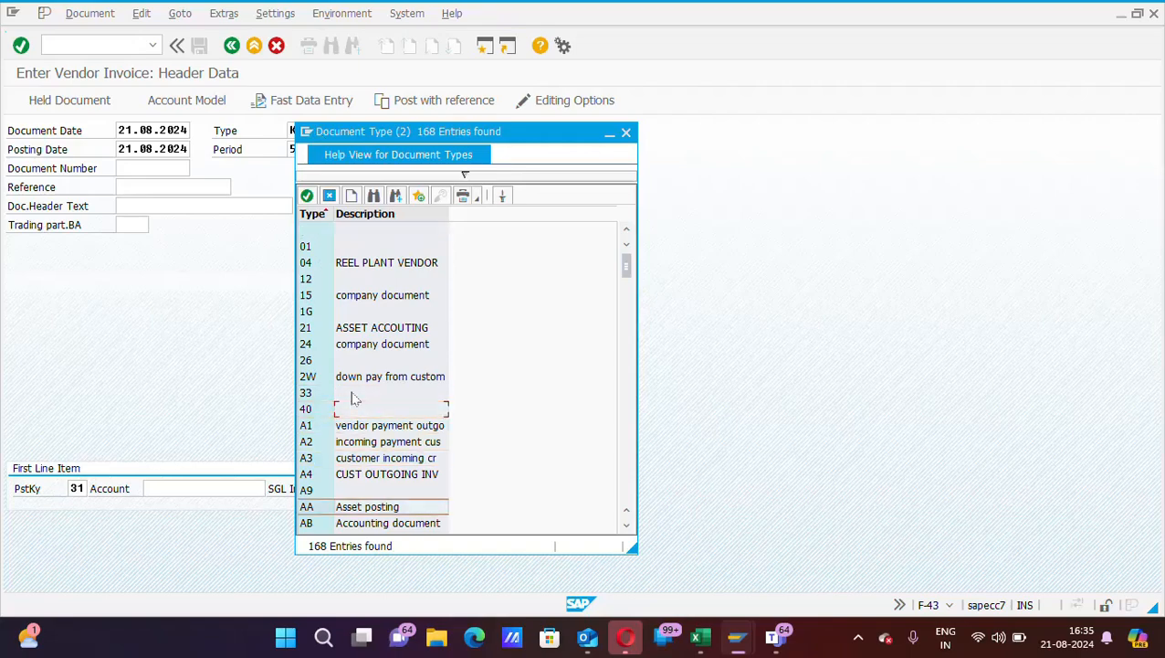
pyautogui.press('Down')
pyautogui.press('Down')
pyautogui.press('Down')
pyautogui.press('Down')
pyautogui.press('Down')
pyautogui.press('Down')
pyautogui.press('Down')
pyautogui.press('Down')
pyautogui.press('Down')
pyautogui.press('Down')
pyautogui.press('Down')
pyautogui.press('Down')
pyautogui.press('Down')
pyautogui.press('Down')
pyautogui.press('Down')
pyautogui.press('Down')
pyautogui.press('Down')
pyautogui.press('Down')
pyautogui.press('Down')
pyautogui.press('Down')
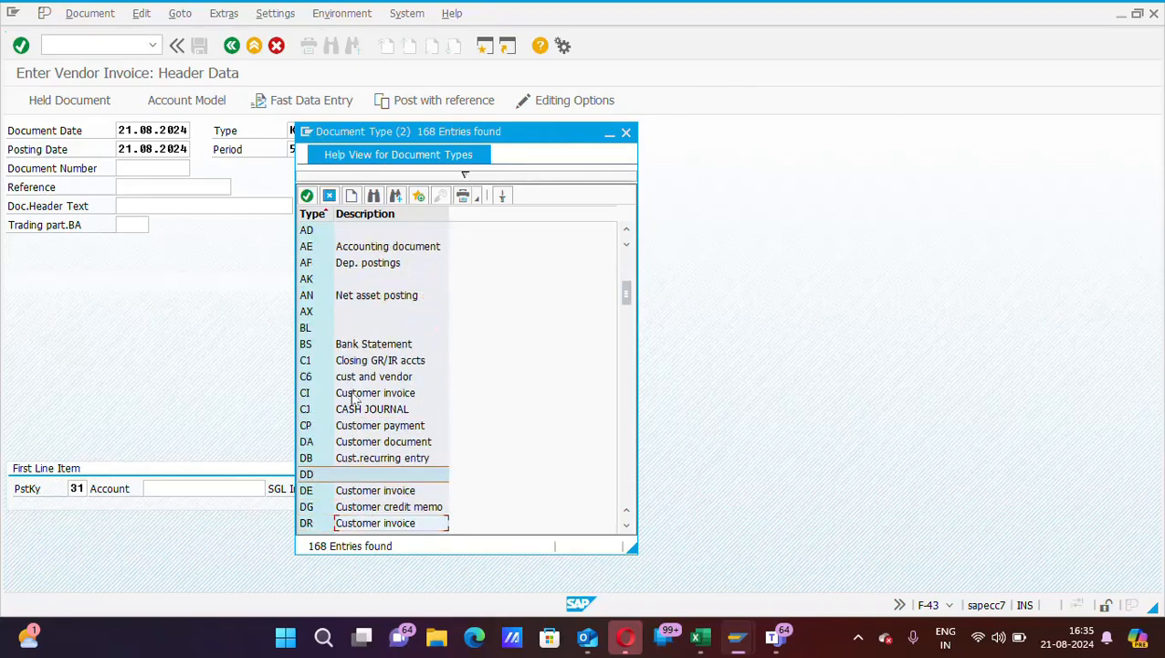
pyautogui.press('Down')
pyautogui.press('Down')
pyautogui.press('Down')
pyautogui.press('Down')
pyautogui.press('Down')
pyautogui.press('Down')
pyautogui.press('Down')
pyautogui.press('Down')
pyautogui.press('Down')
pyautogui.press('Down')
pyautogui.press('Down')
pyautogui.press('Down')
pyautogui.press('Down')
pyautogui.press('Down')
pyautogui.press('Down')
pyautogui.press('Down')
pyautogui.press('Down')
pyautogui.press('Down')
pyautogui.press('Down')
pyautogui.press('Down')
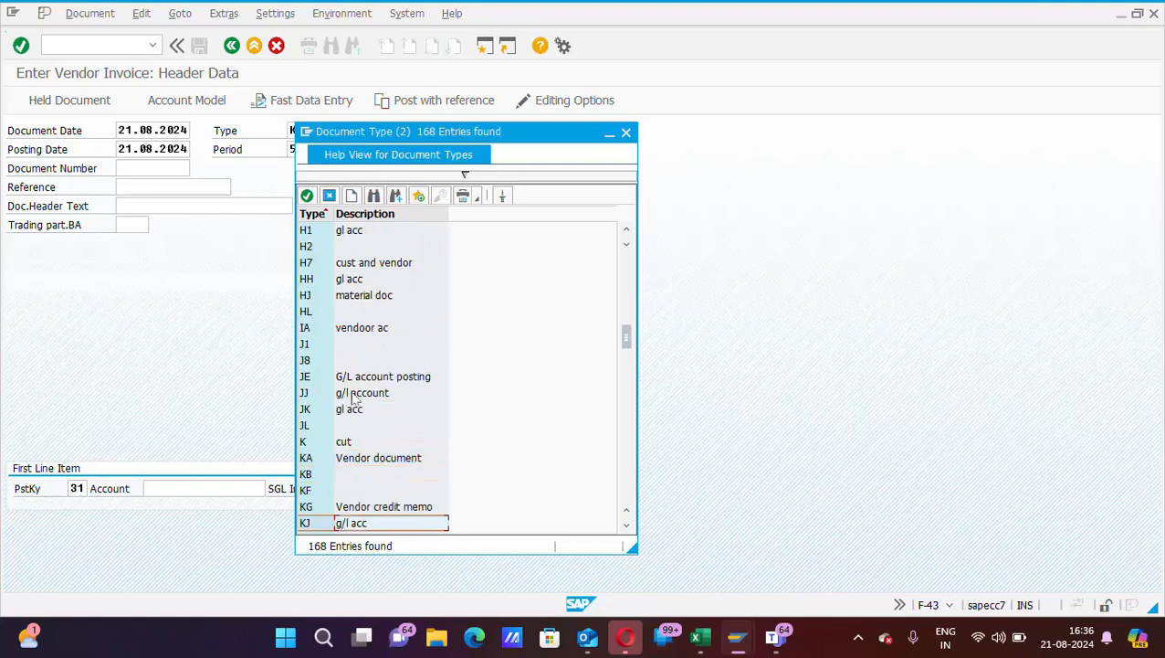
pyautogui.press('Up')
pyautogui.press('Up')
pyautogui.press('Up')
pyautogui.press('Up')
pyautogui.press('Up')
pyautogui.press('Up')
pyautogui.press('Up')
pyautogui.press('Down')
pyautogui.press('Down')
pyautogui.press('Down')
pyautogui.press('Down')
pyautogui.press('Down')
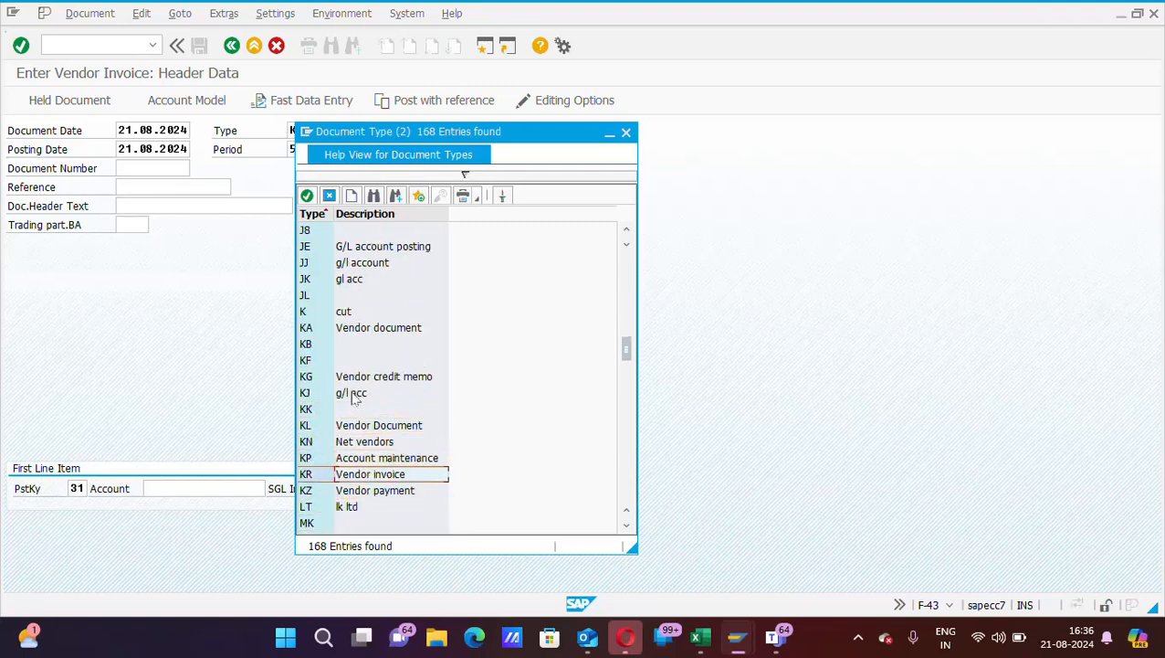
pyautogui.doubleClick(384, 482)
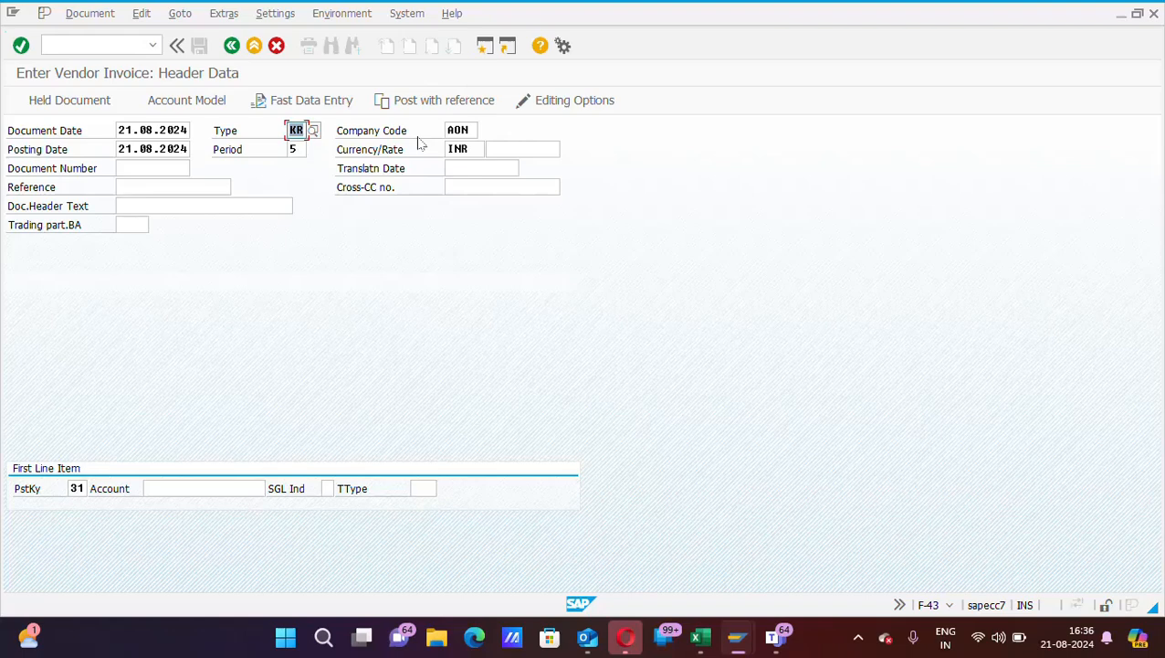
pyautogui.click(470, 130)
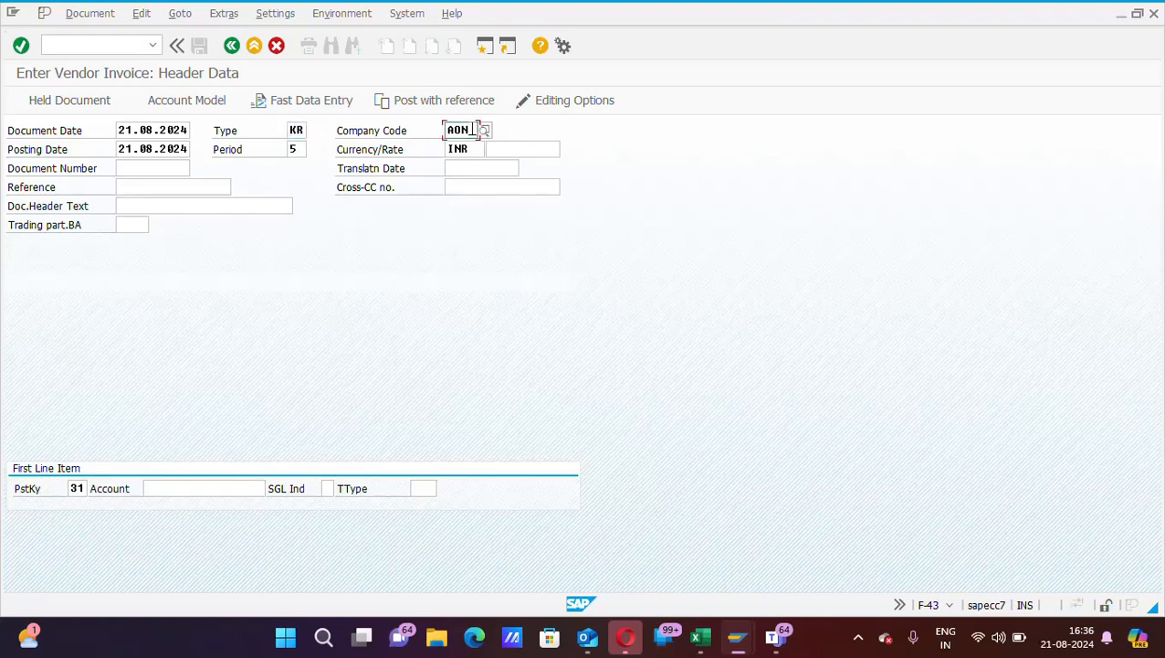
pyautogui.click(474, 145)
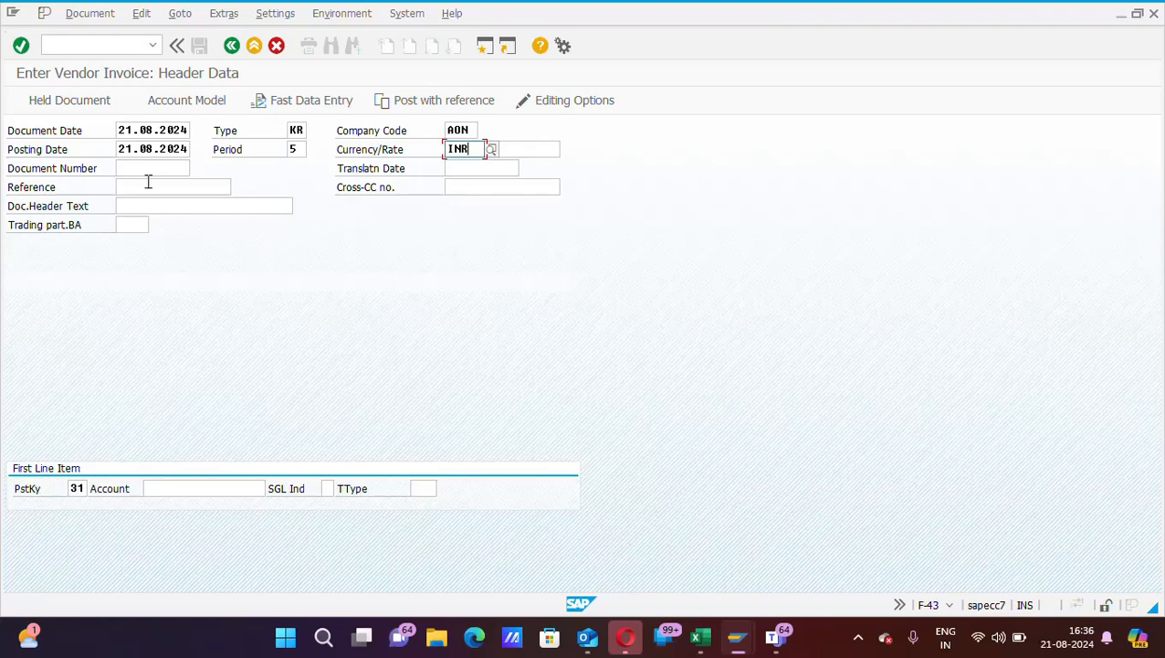
# Enter "Testing Invocing" as the reference and "Journal Voucher" as the document header text
pyautogui.click(148, 182)
pyautogui.click(149, 181)
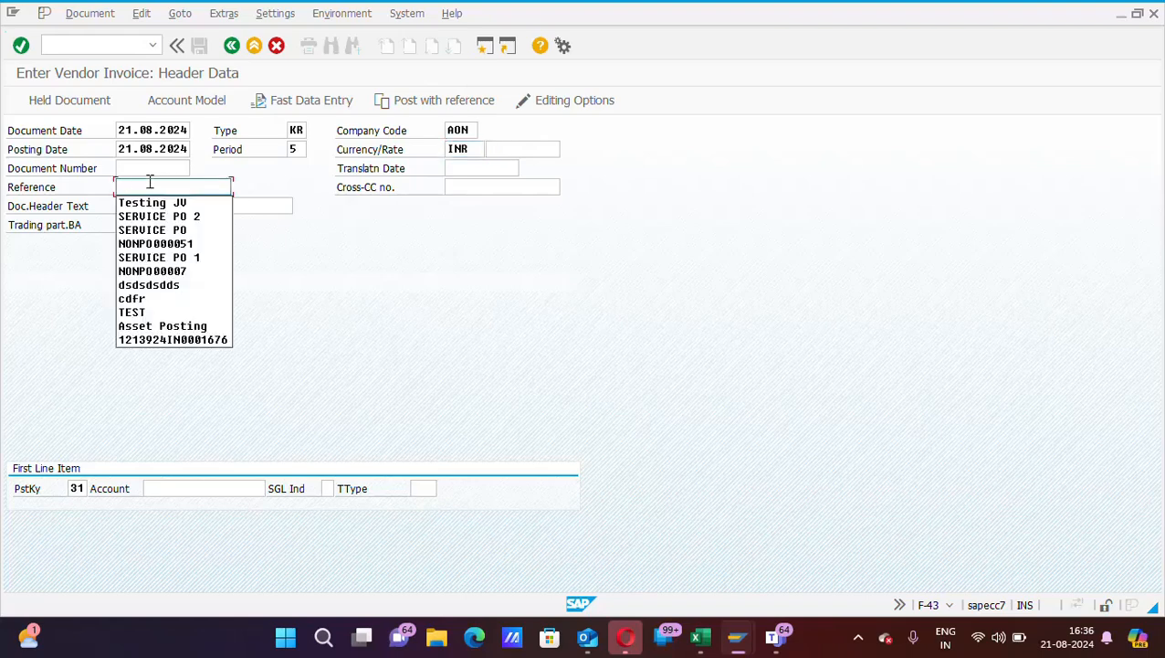
pyautogui.click(146, 204)
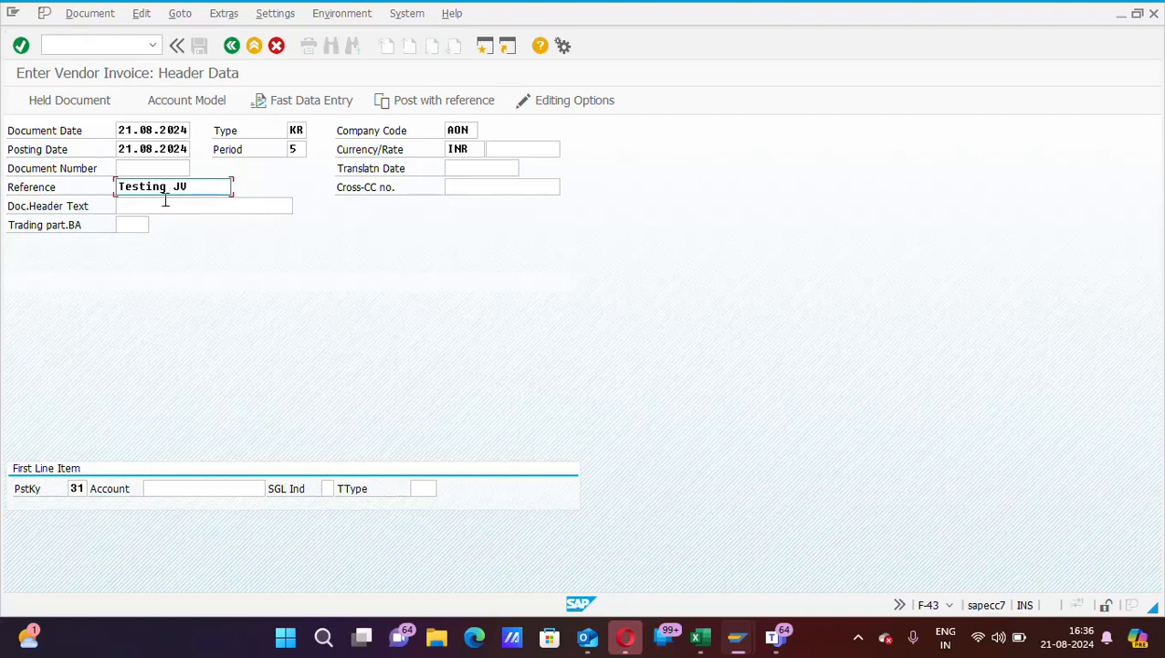
pyautogui.press('BackSpace')
pyautogui.press('BackSpace')
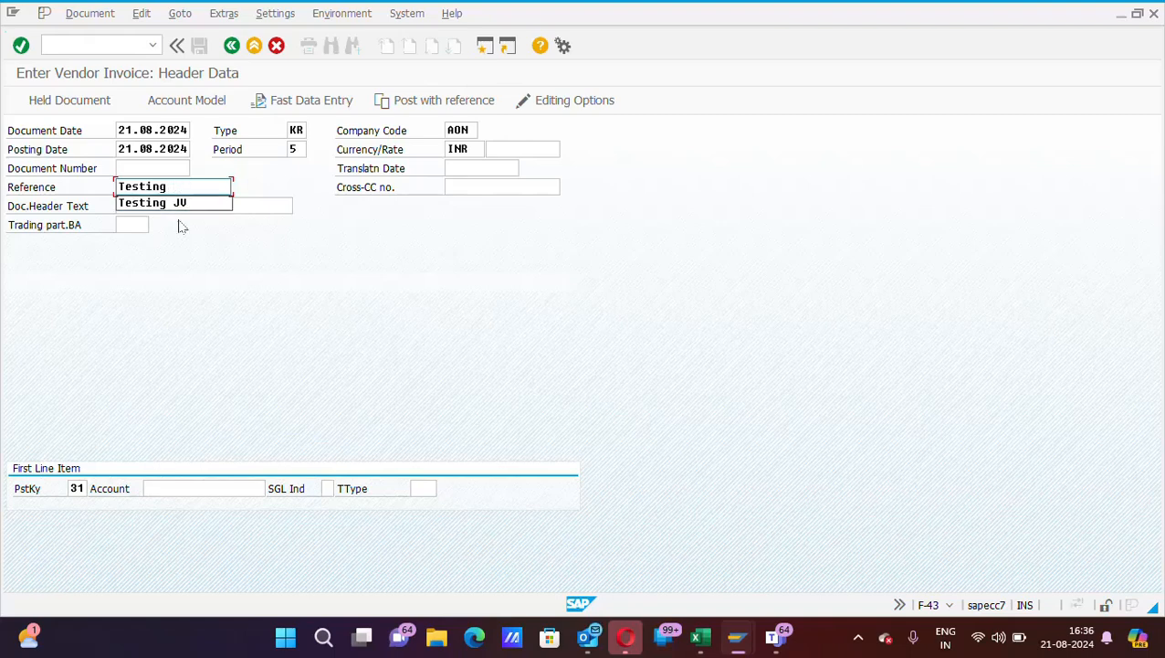
pyautogui.write('Inoci')
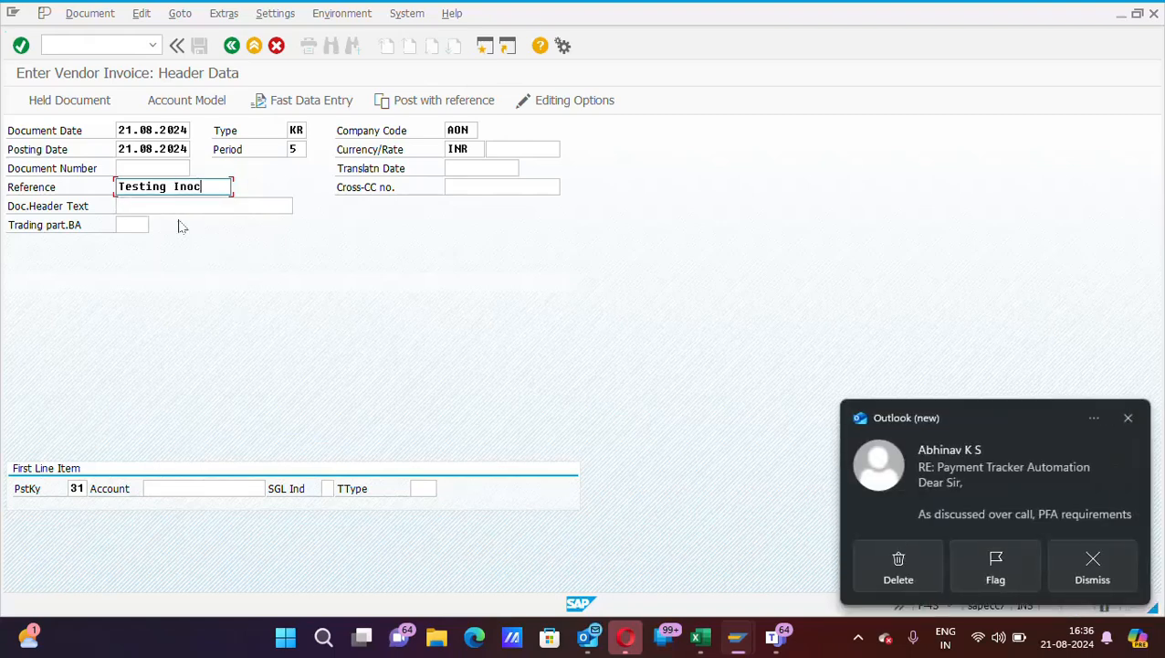
pyautogui.click(1128, 418)
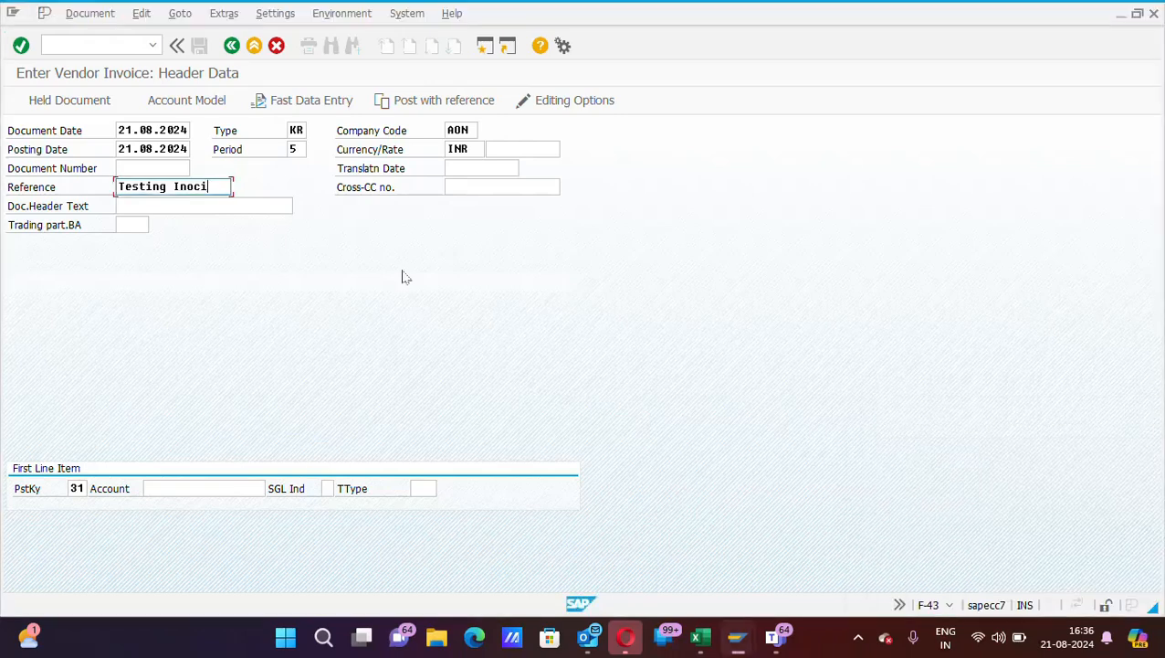
pyautogui.write('ng')
pyautogui.click(187, 189)
pyautogui.write('v')
pyautogui.click(146, 205)
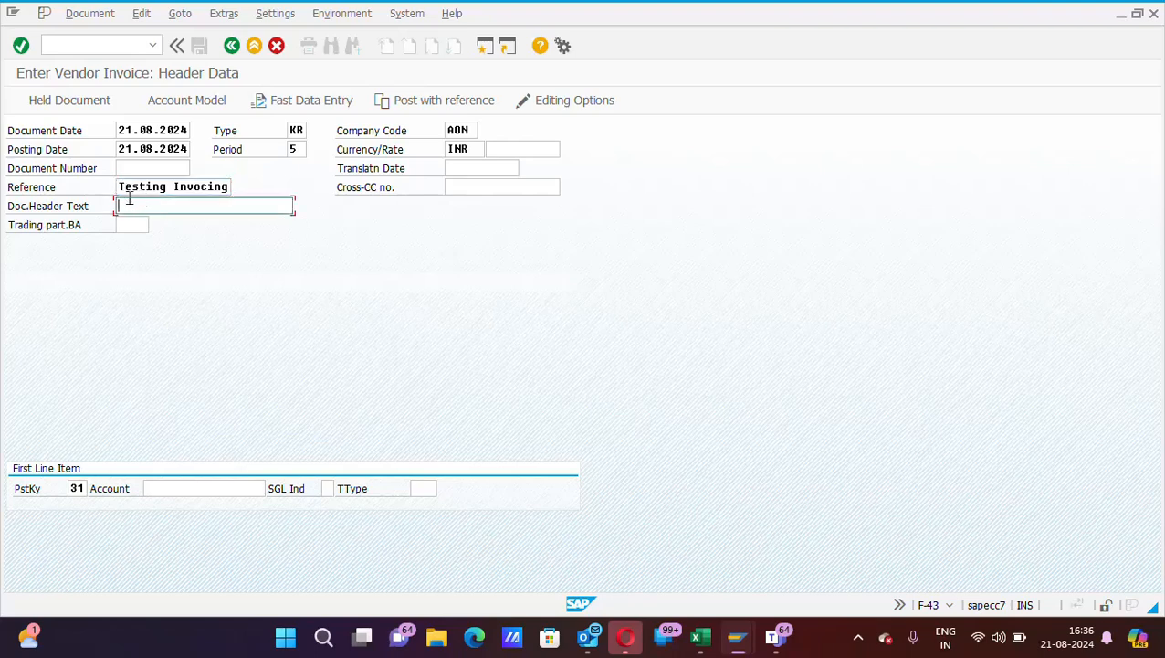
pyautogui.write('Journal Voucher')
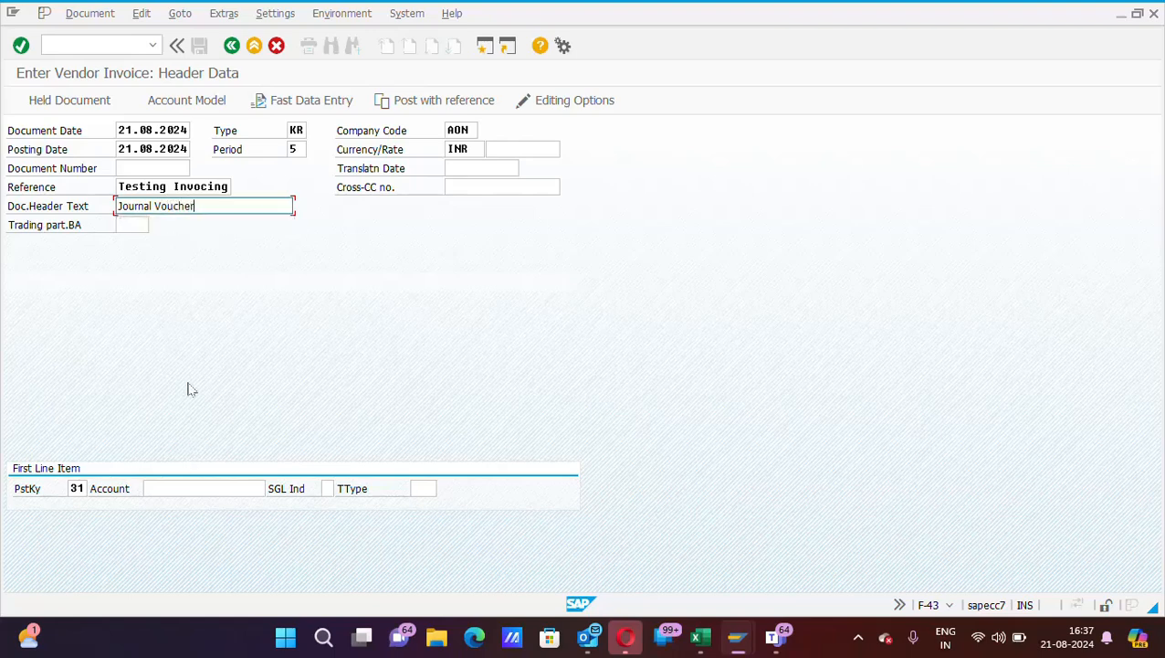
# Set the first line item's posting key to 40 (Debit entry) and open the item with the Security Expenses G/L account
pyautogui.click(75, 488)
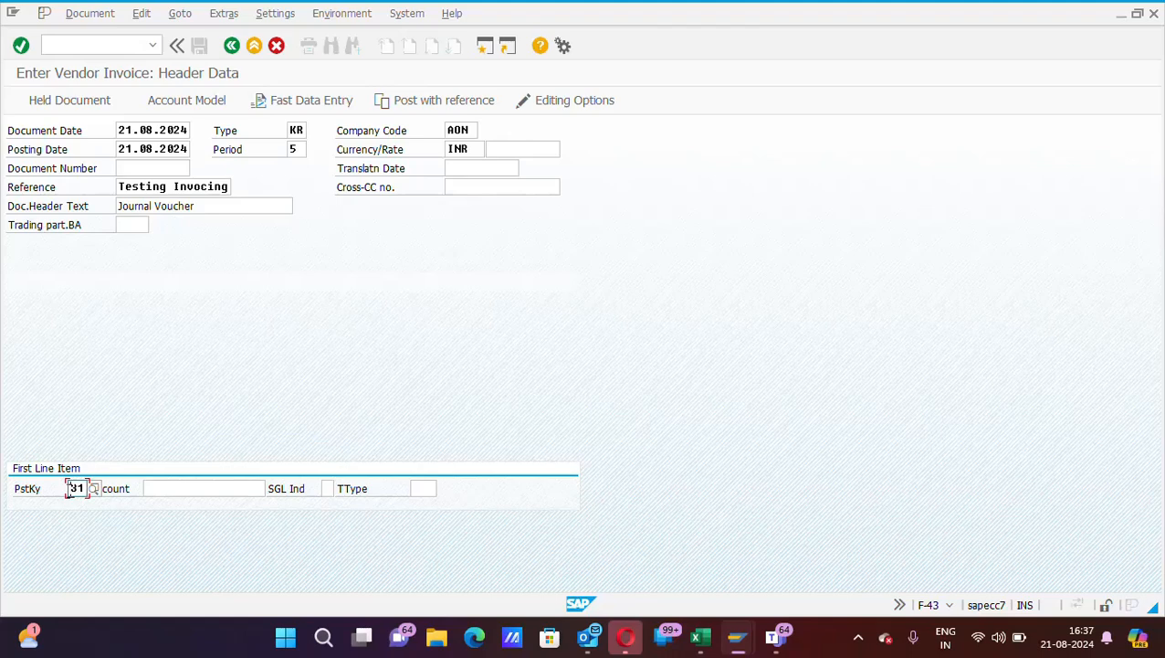
pyautogui.moveTo(70, 490); pyautogui.dragTo(108, 493)
pyautogui.write('40')
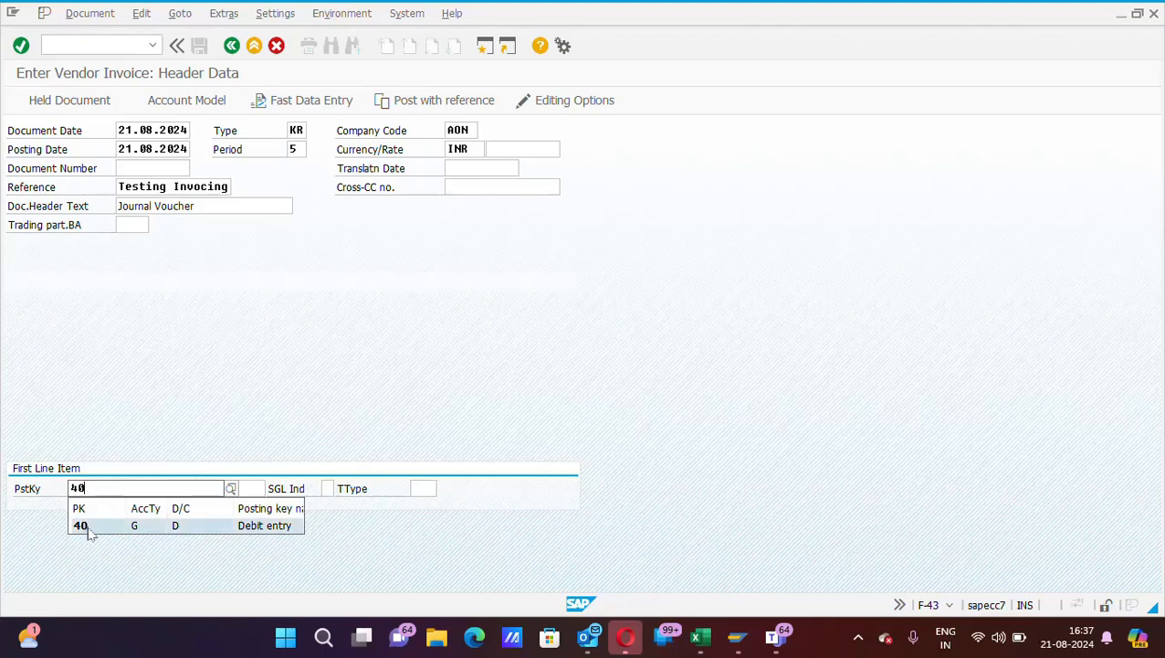
pyautogui.click(290, 528)
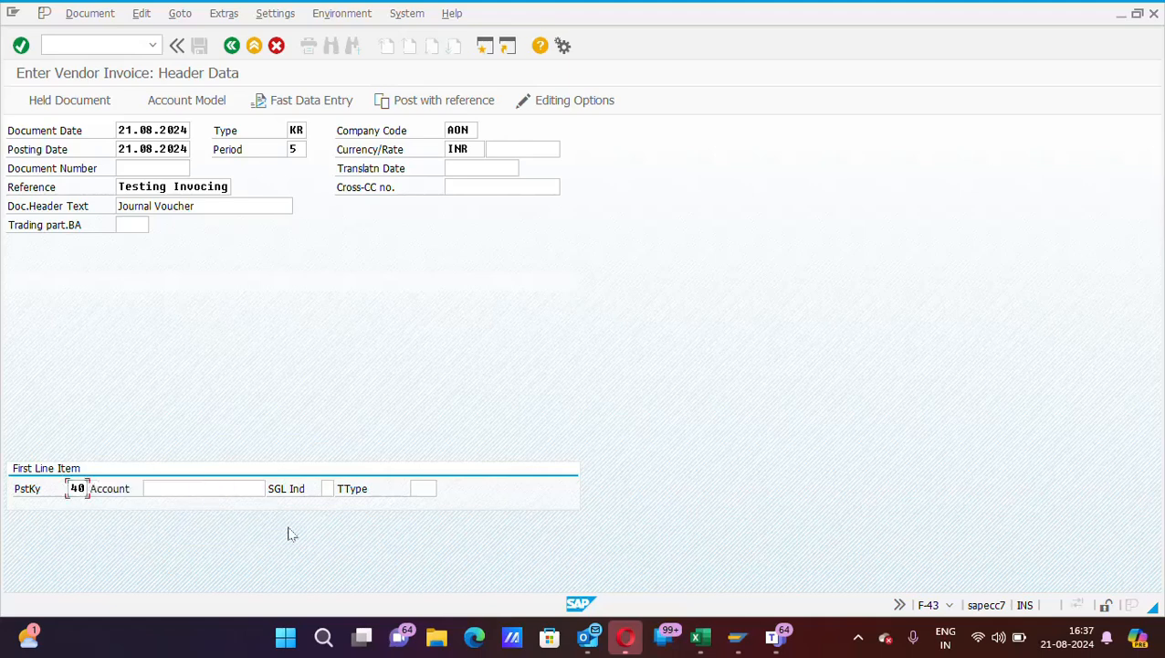
pyautogui.click(183, 489)
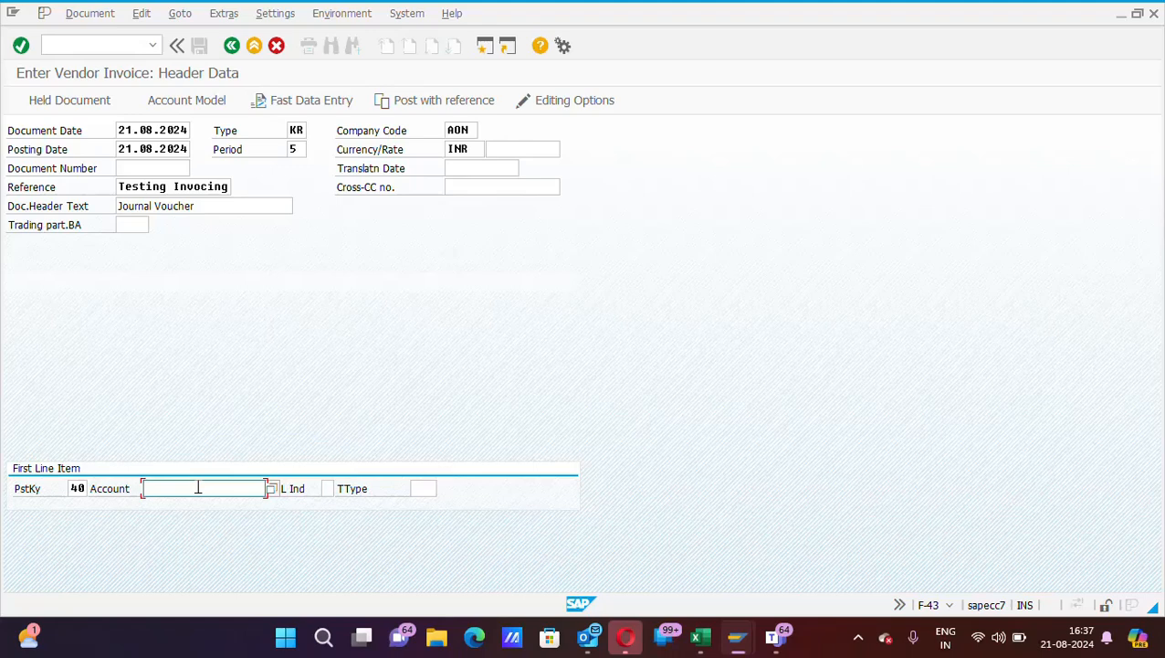
pyautogui.click(198, 487)
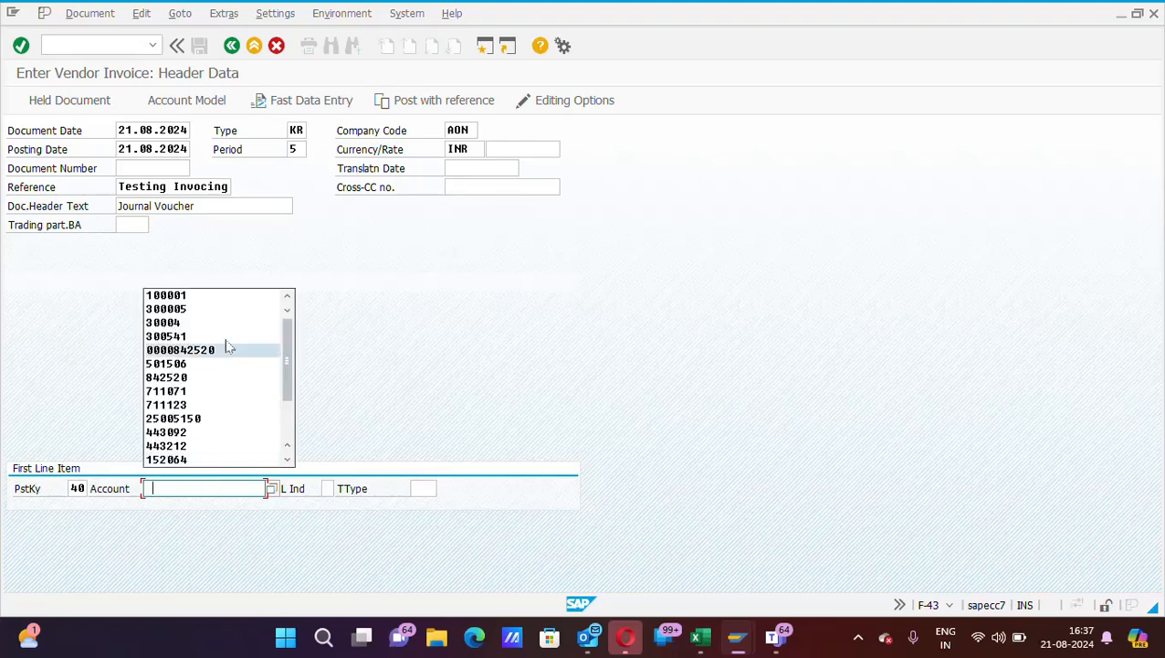
pyautogui.click(197, 311)
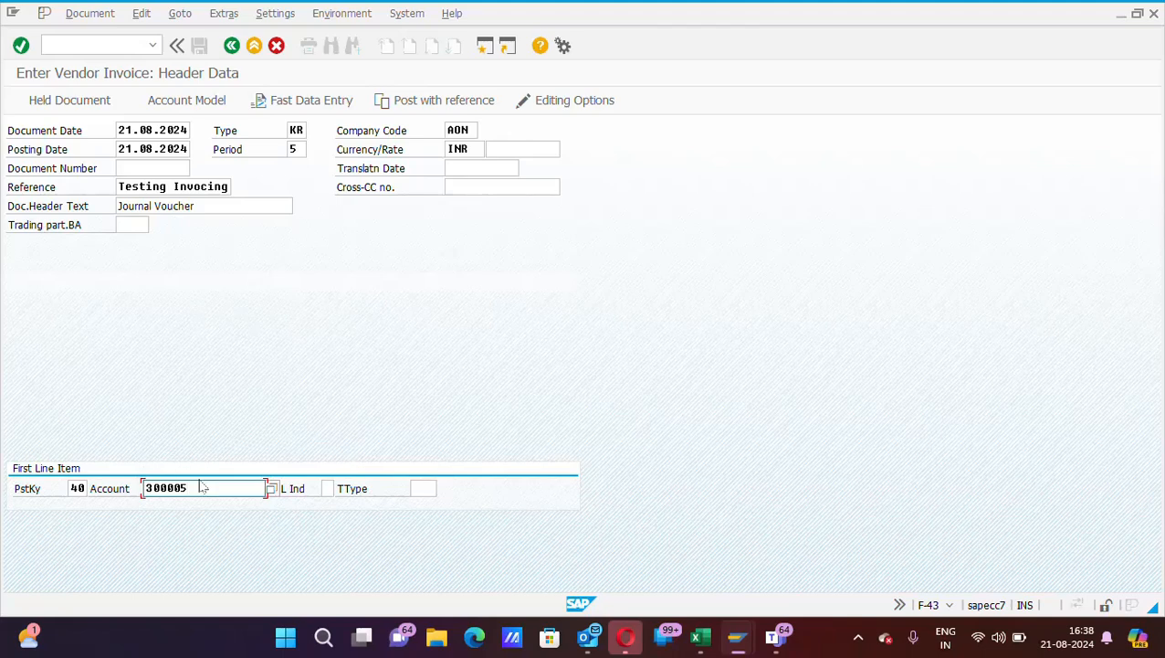
pyautogui.press('BackSpace')
pyautogui.write('5')
pyautogui.press('Return')
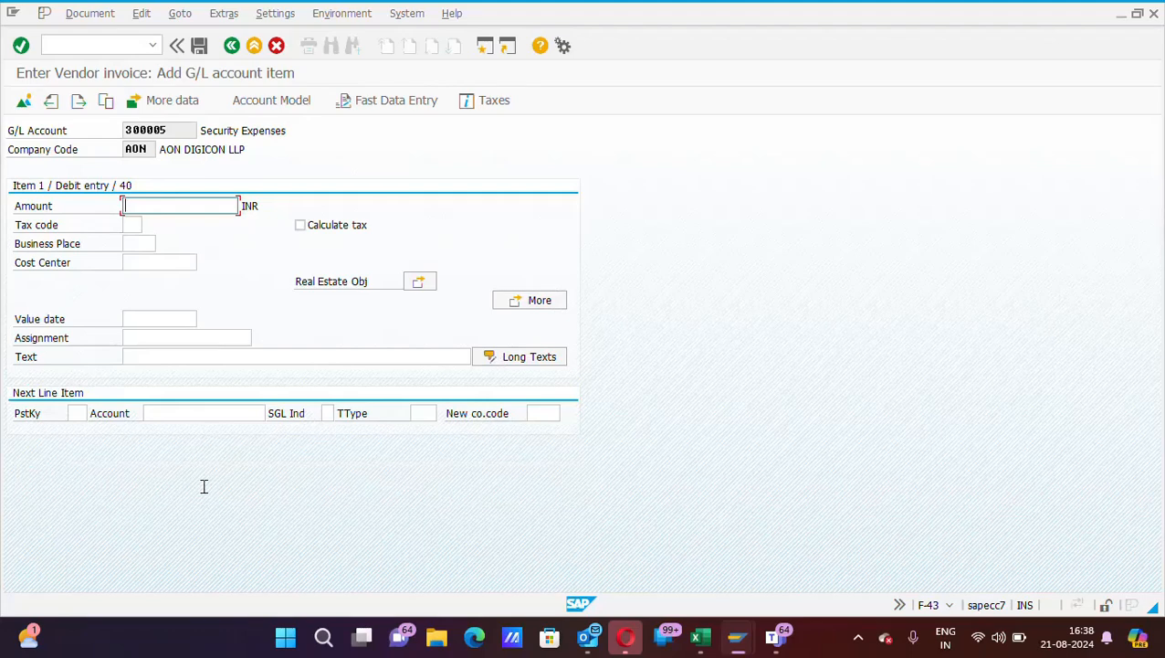
# Enter an amount of 1000 INR and the assignment "Test Voucher" for the debit item
pyautogui.click(204, 130)
pyautogui.moveTo(205, 129); pyautogui.dragTo(292, 138)
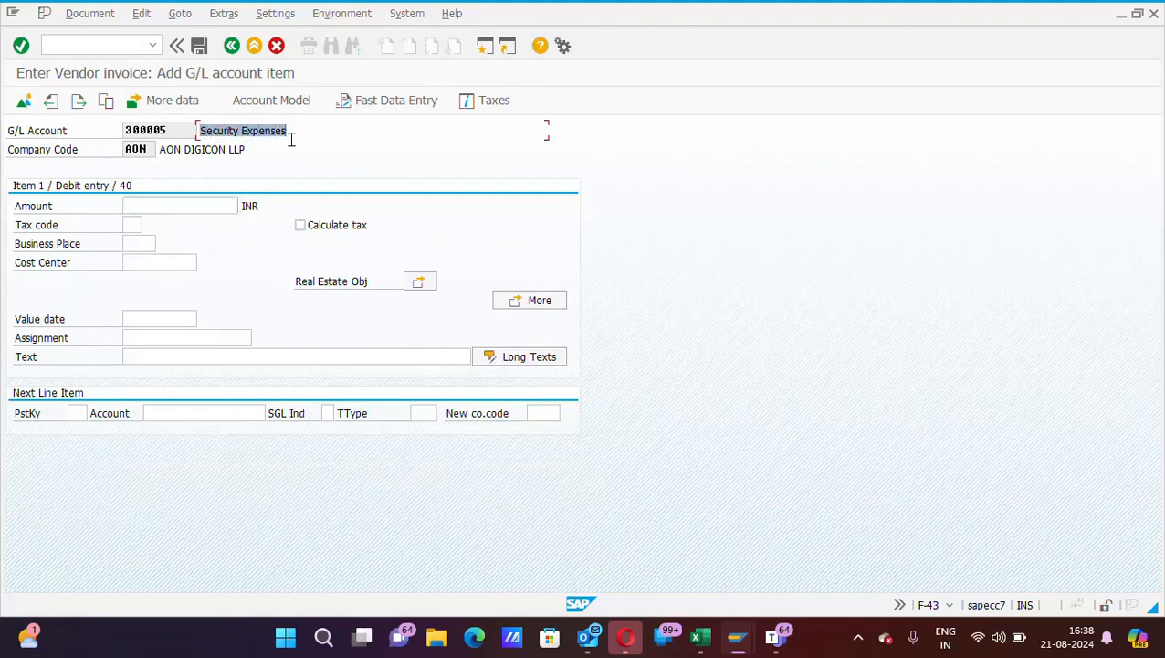
pyautogui.click(150, 206)
pyautogui.write('1000')
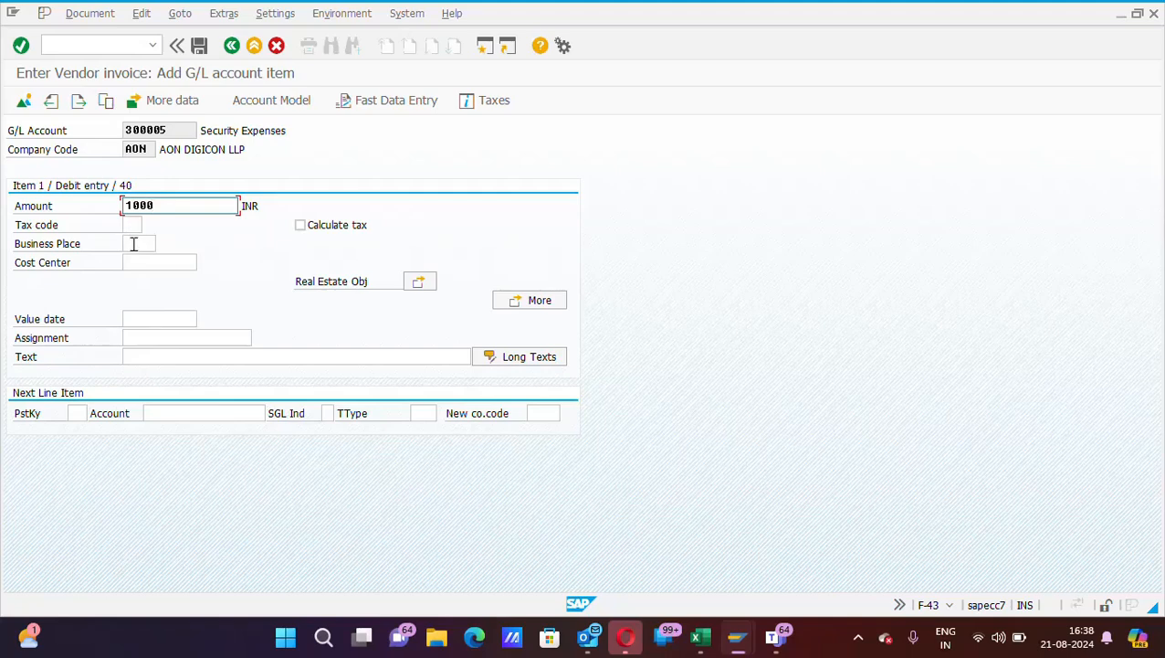
pyautogui.click(133, 243)
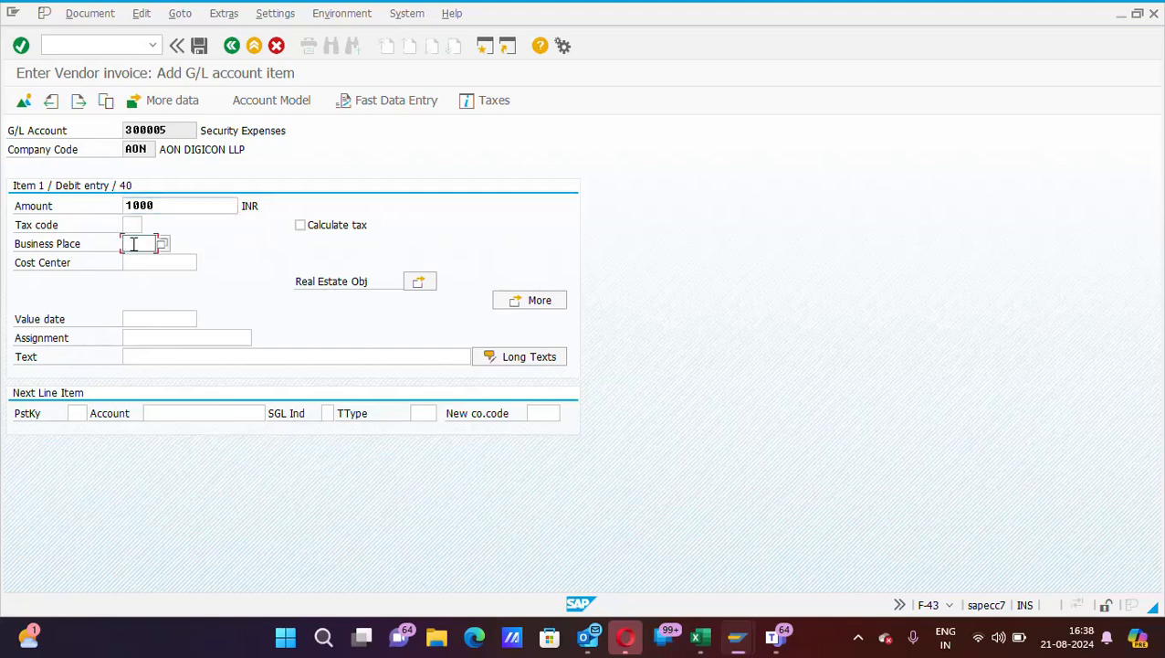
pyautogui.click(139, 338)
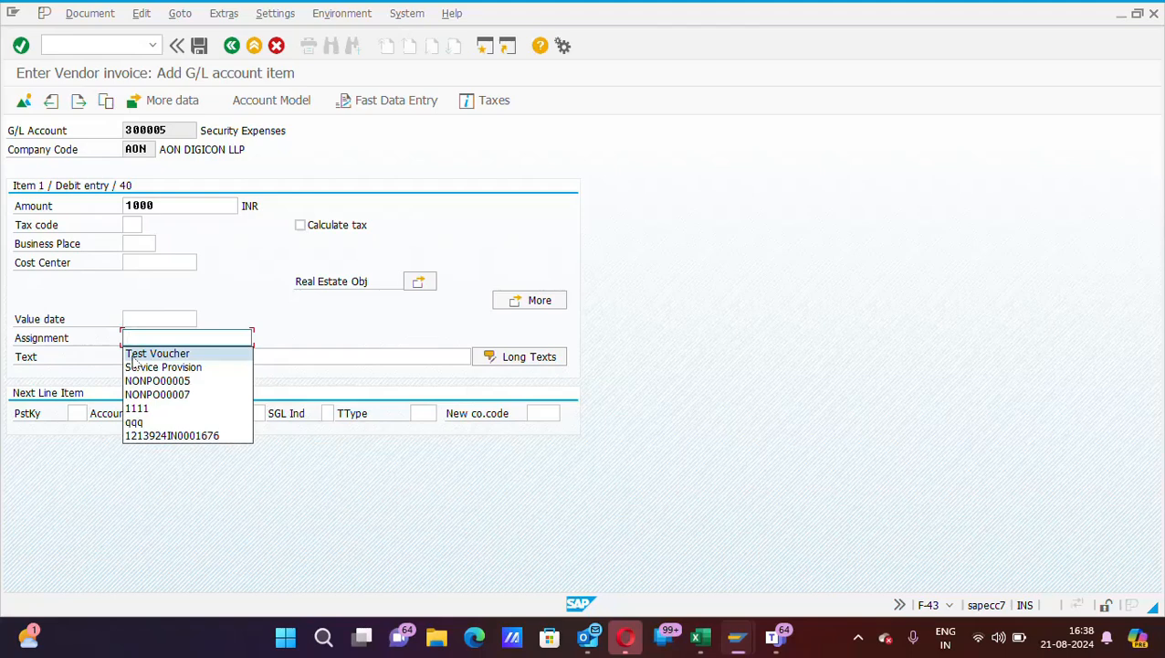
pyautogui.click(210, 355)
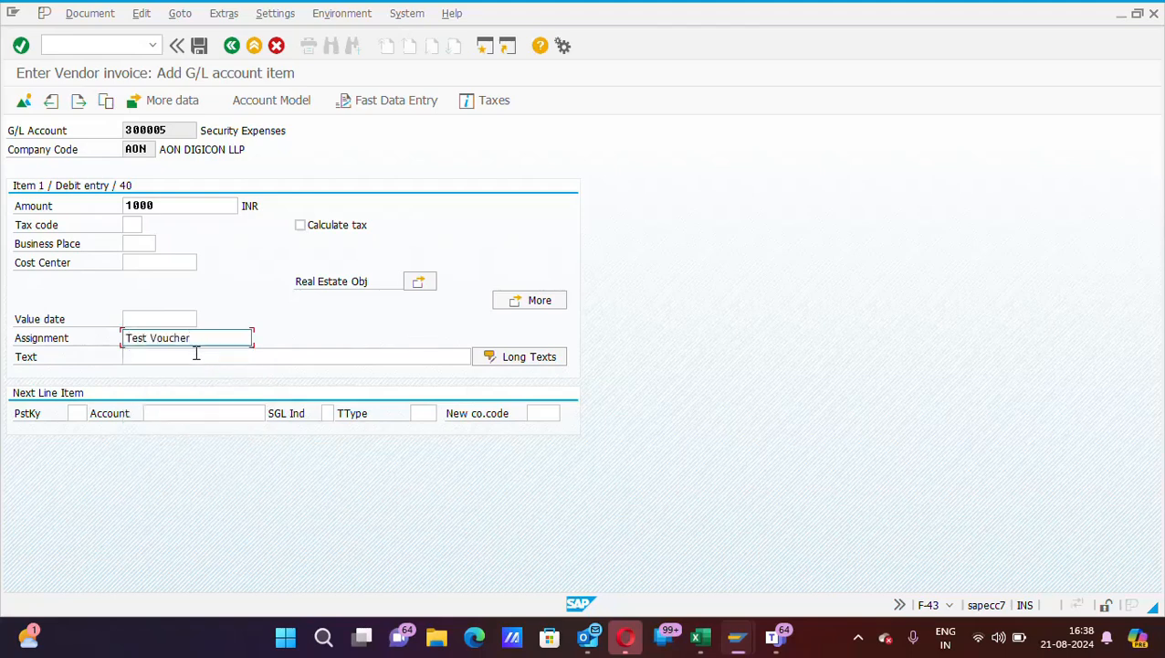
# Enter "Vendot Invoicing" as the text of the security expenses debit item
pyautogui.click(195, 356)
pyautogui.write('Ve')
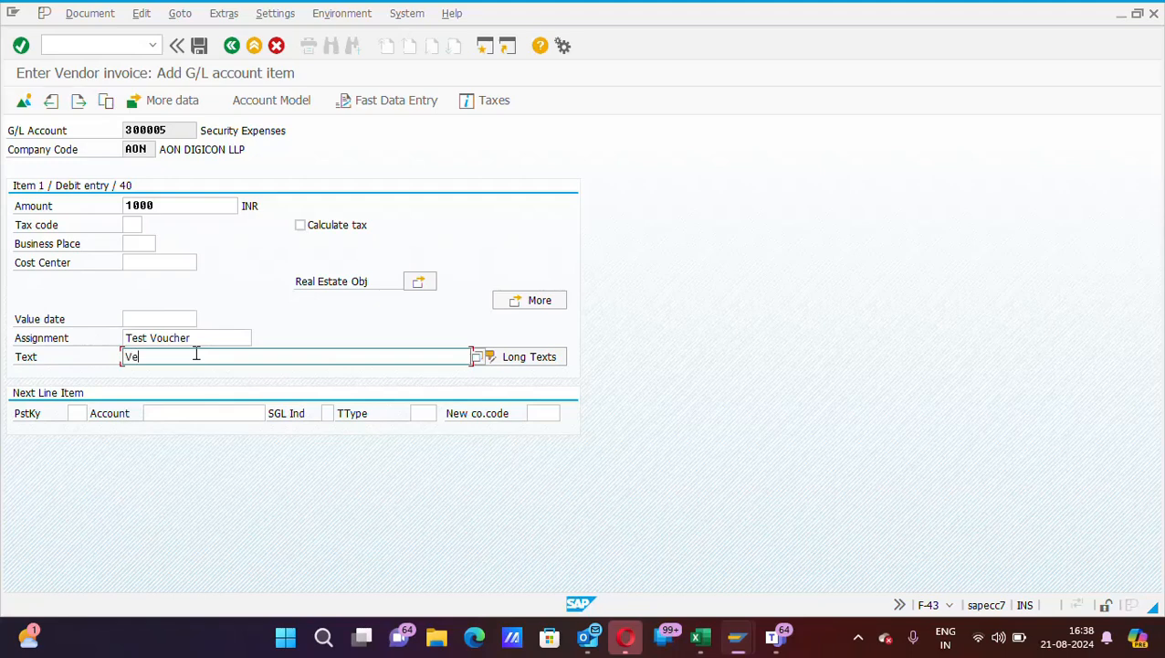
pyautogui.write('ndot Invoicing')
pyautogui.click(133, 245)
pyautogui.click(141, 263)
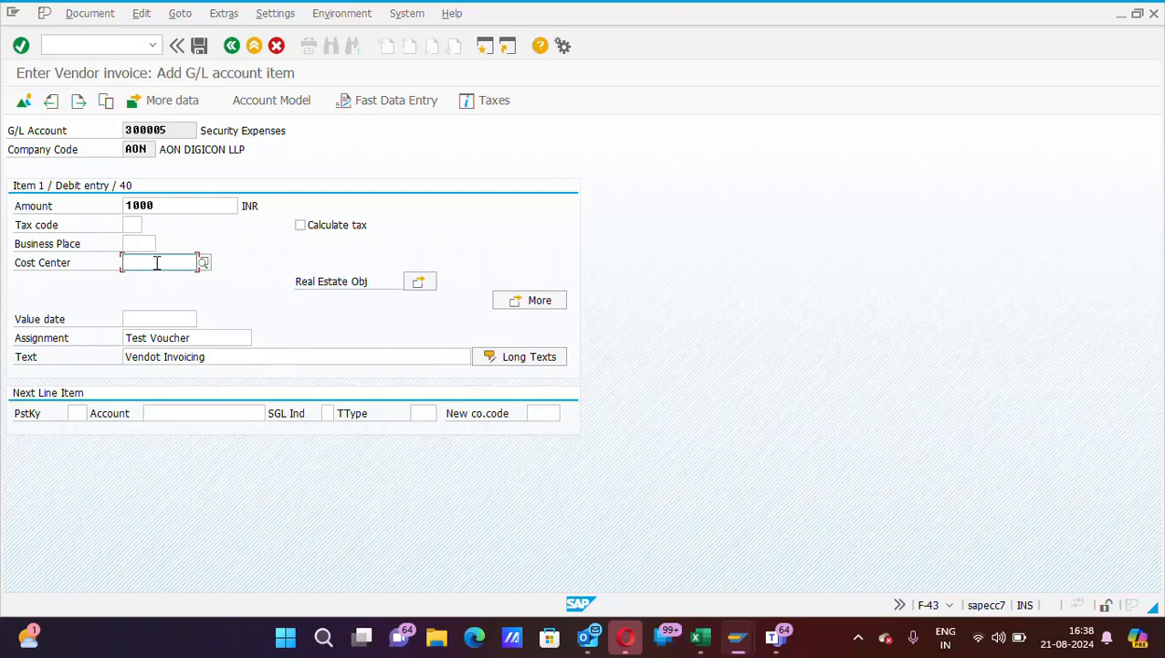
pyautogui.click(132, 244)
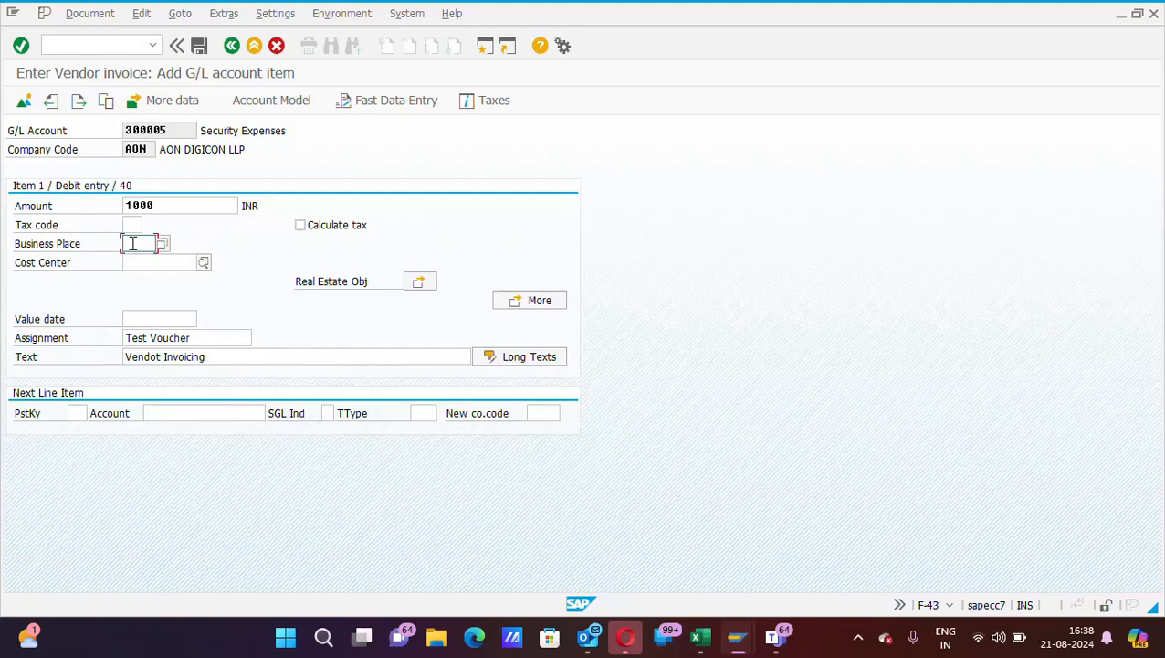
pyautogui.click(142, 265)
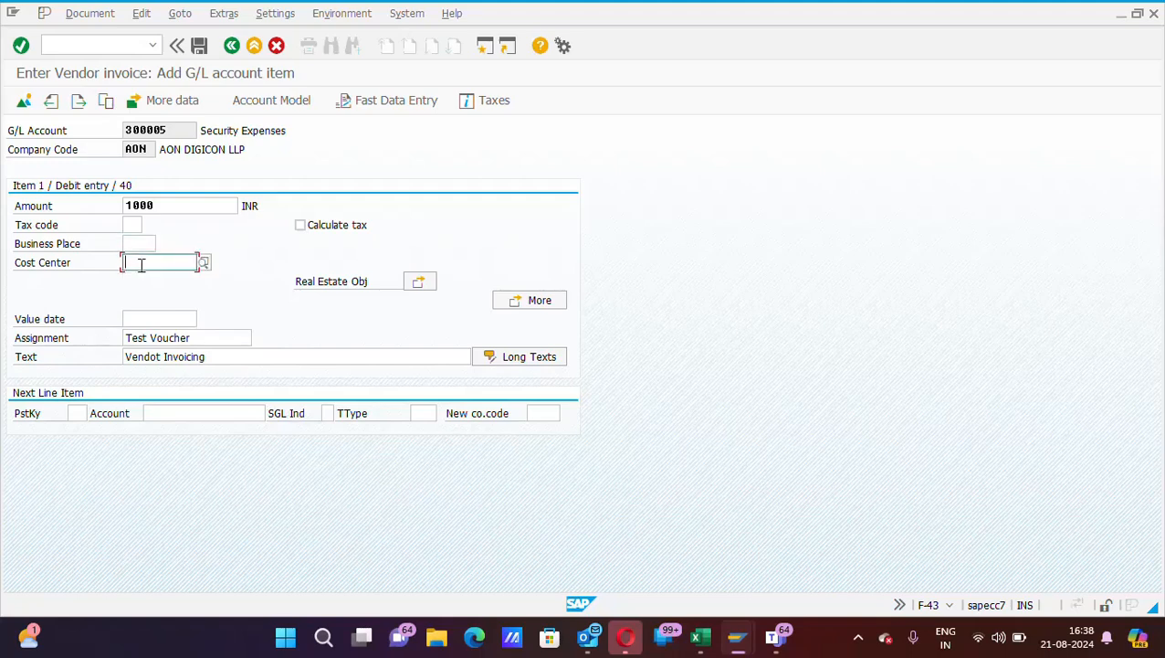
# Set the next line item's posting key to 31 (Invoice)
pyautogui.click(74, 413)
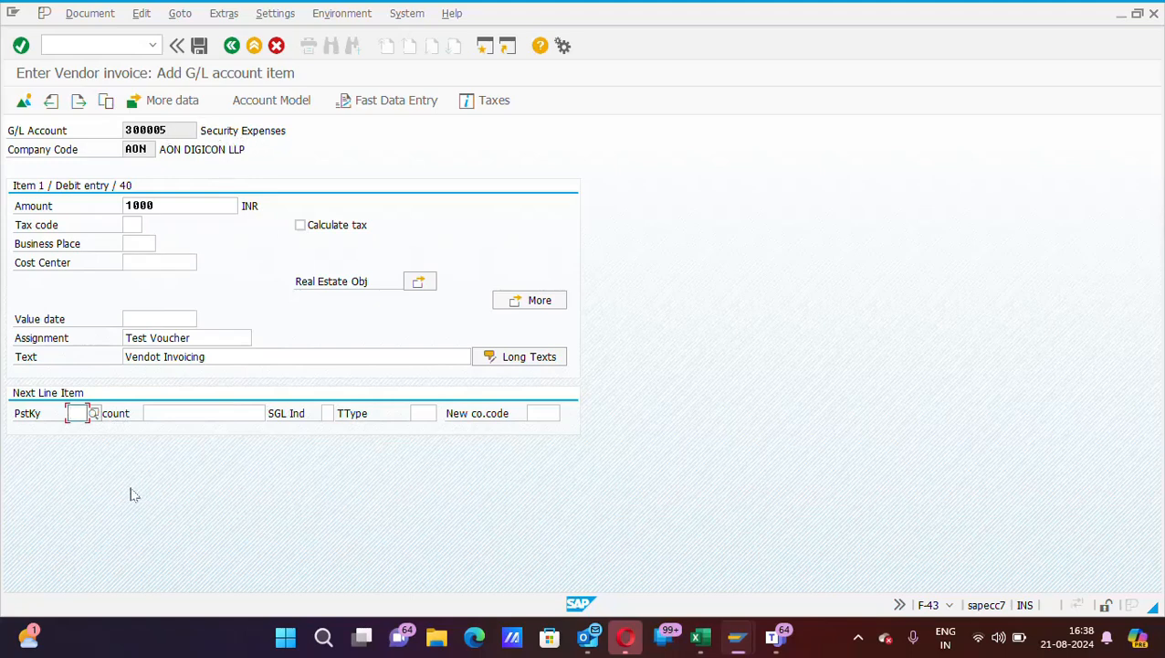
pyautogui.write('31')
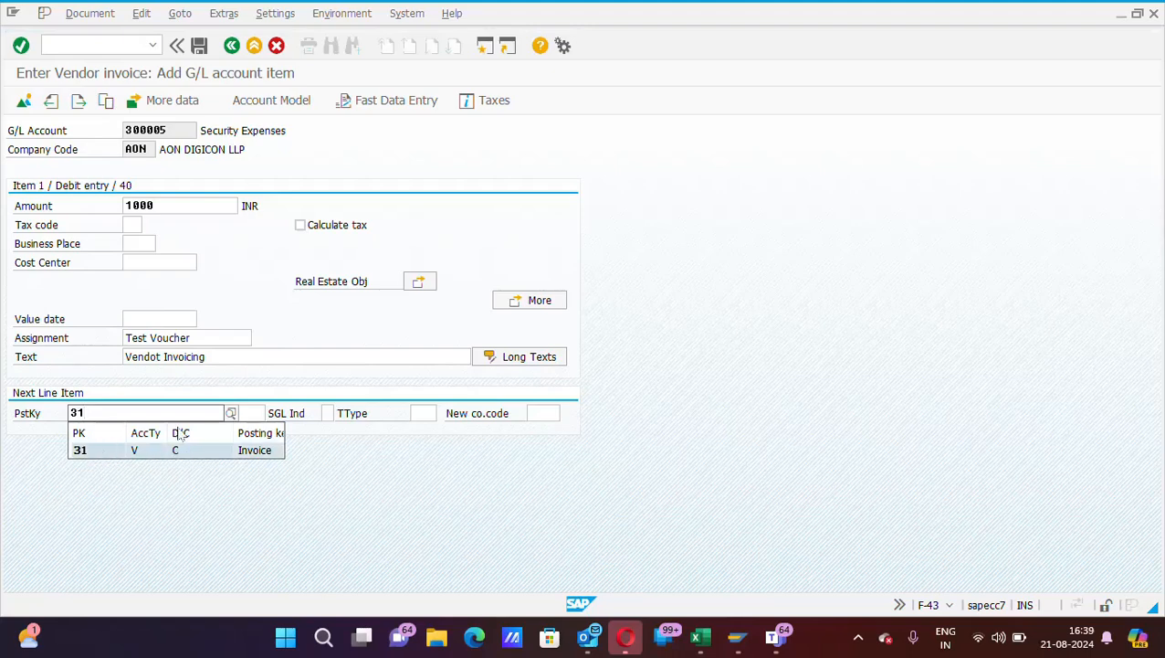
pyautogui.click(219, 456)
# Search the vendors of company code AON by the name pattern "*Del*" for the next line item's account
pyautogui.click(182, 413)
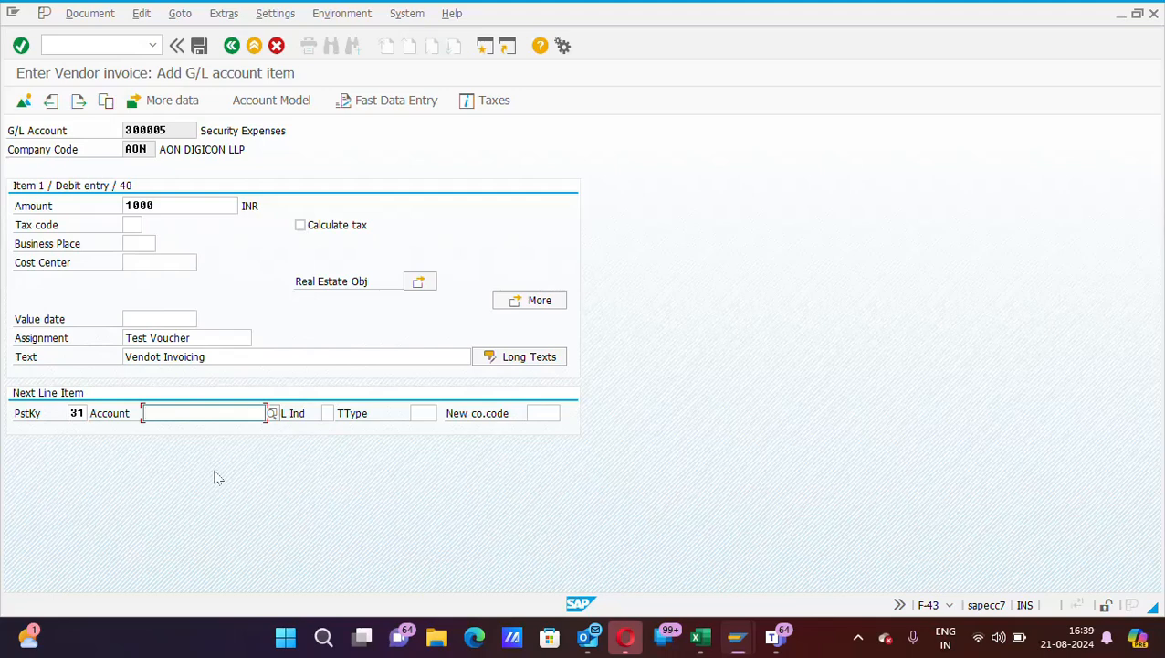
pyautogui.click(272, 416)
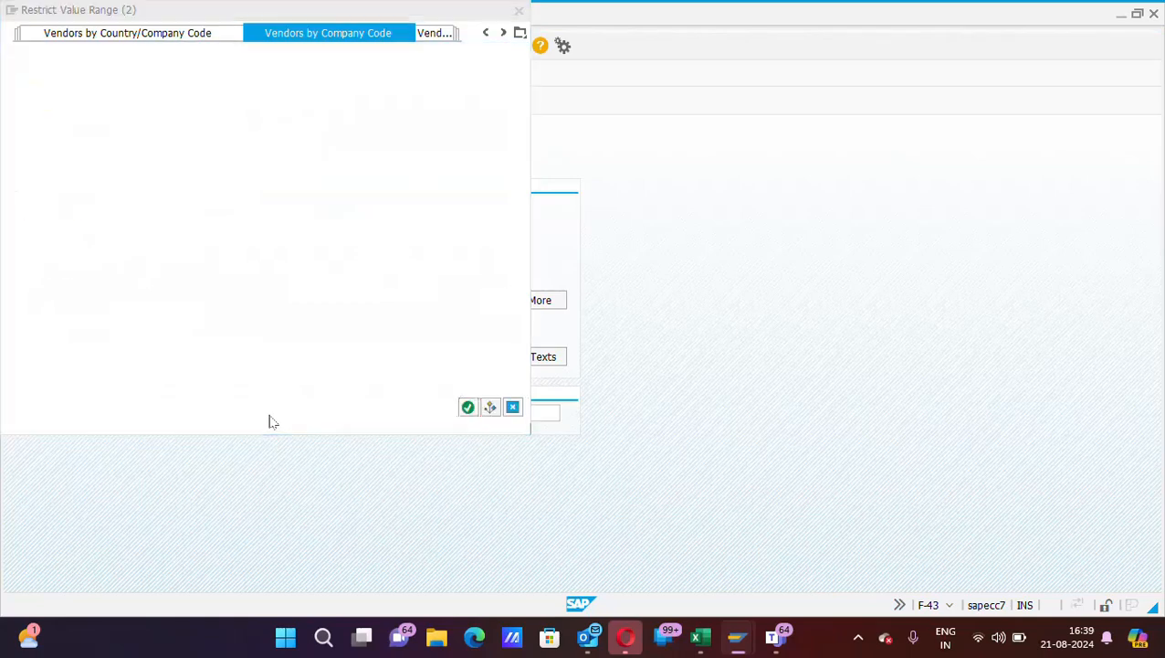
pyautogui.click(168, 164)
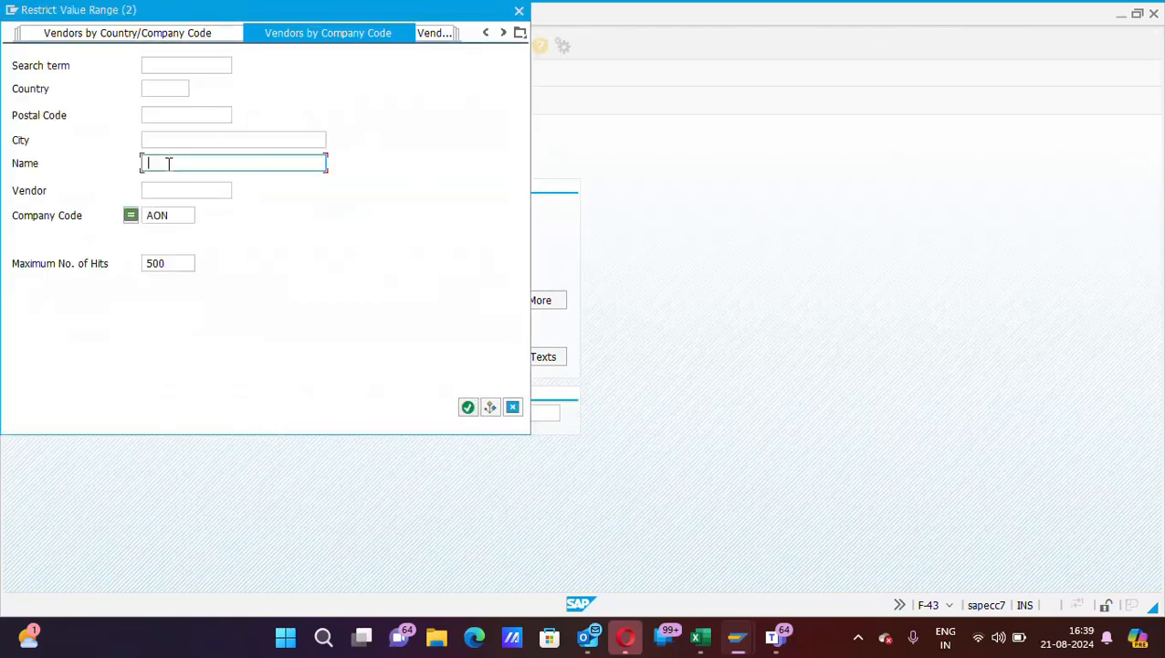
pyautogui.write('*Del*')
pyautogui.press('Return')
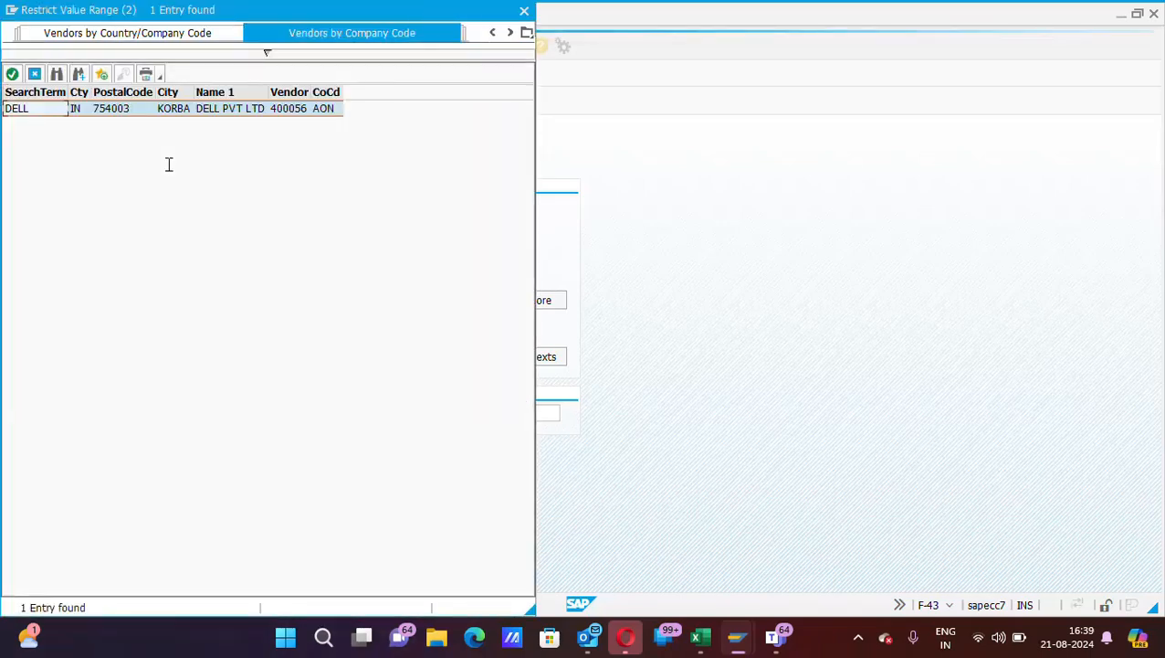
# Choose DELL PVT LTD as the next line item's account and open its vendor item
pyautogui.click(235, 111)
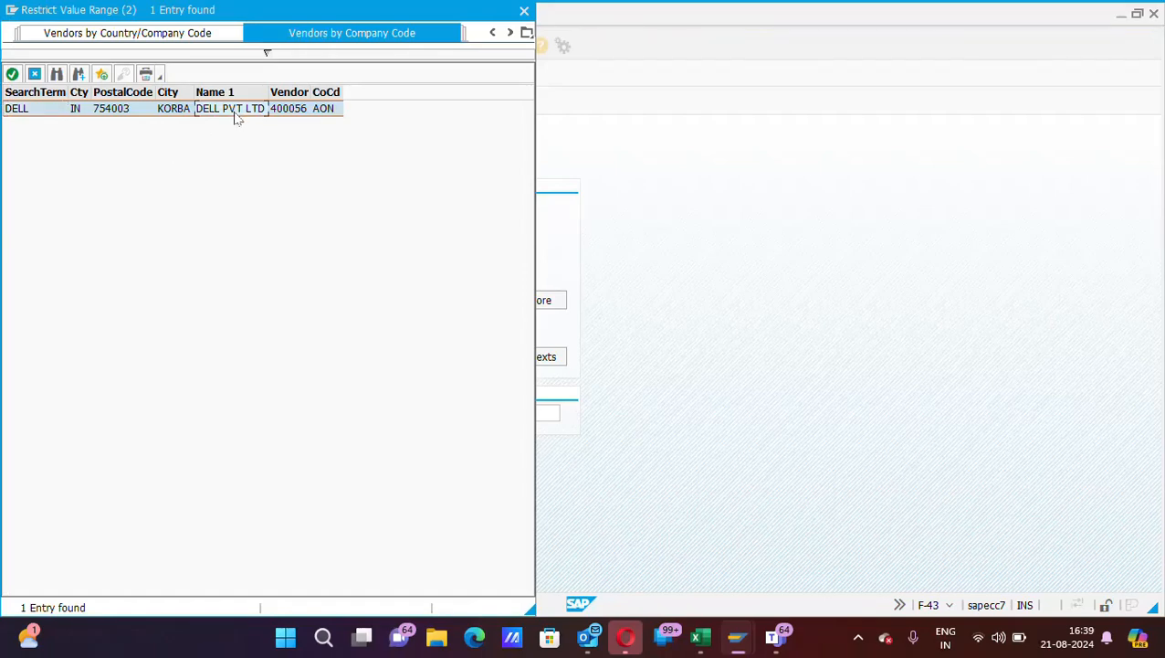
pyautogui.doubleClick(235, 112)
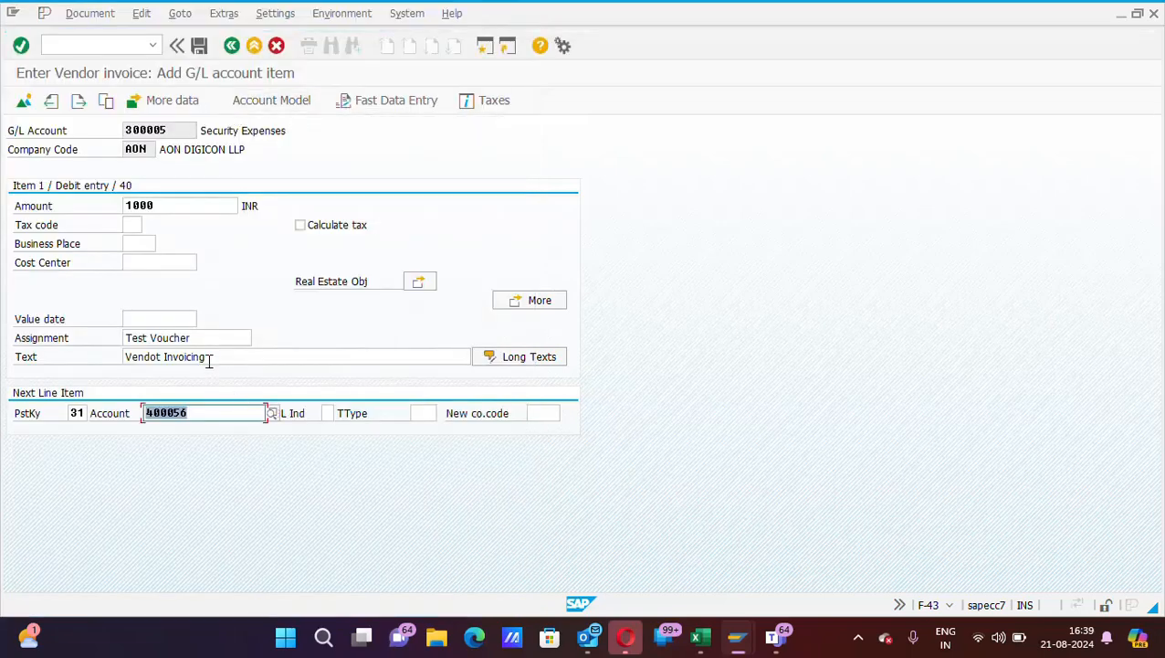
pyautogui.click(209, 412)
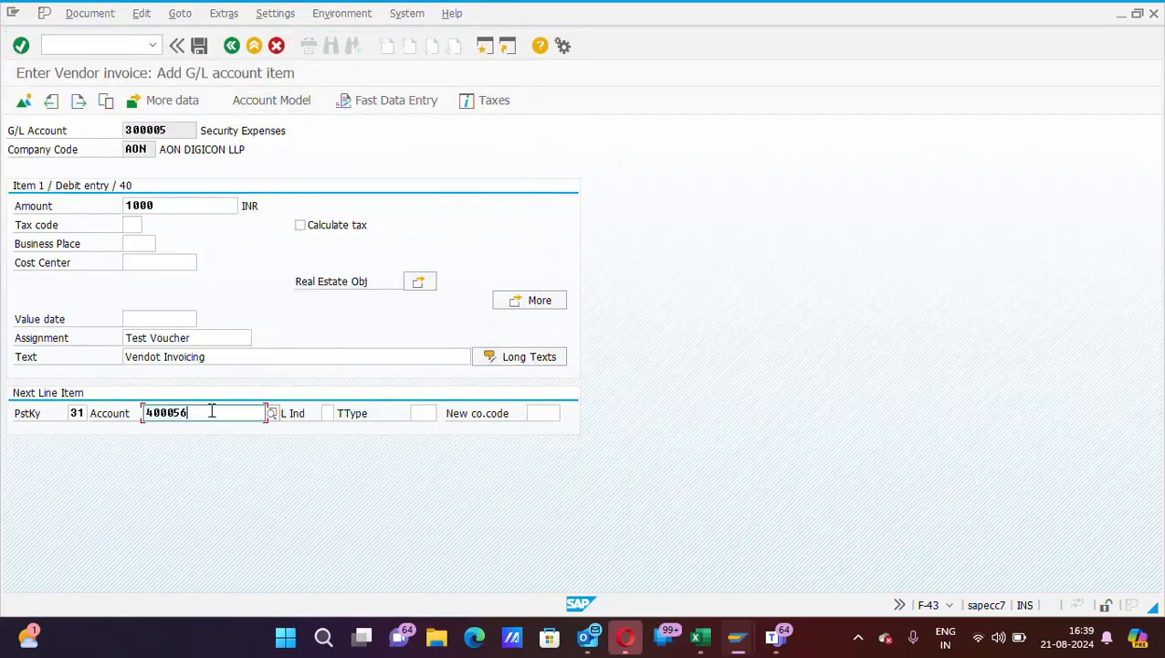
pyautogui.click(22, 50)
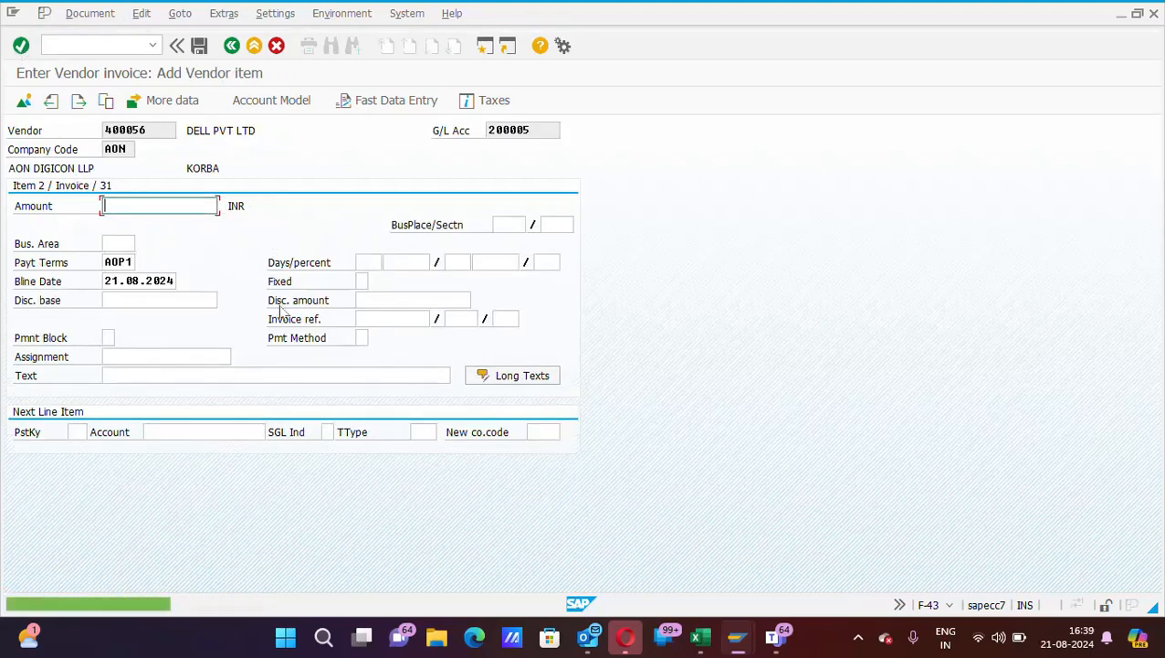
# Enter an amount of 1000 INR, the assignment "Test Voucher" and the text "Vendot Invoicing" for the vendor item, and confirm the entries
pyautogui.write('1000')
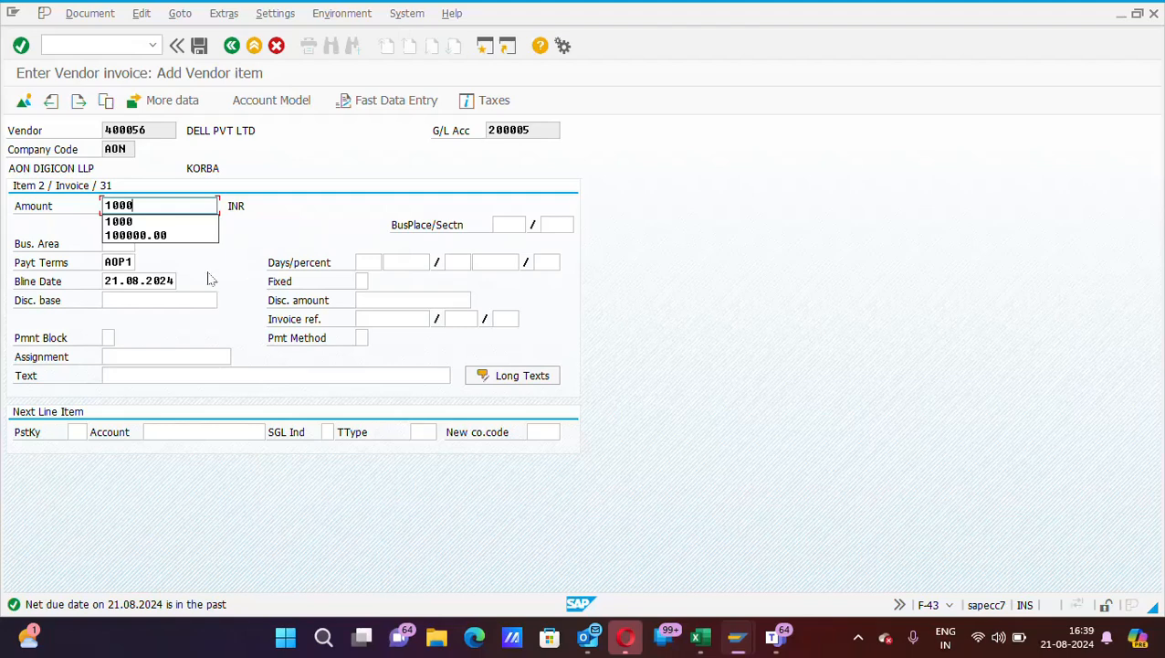
pyautogui.click(220, 278)
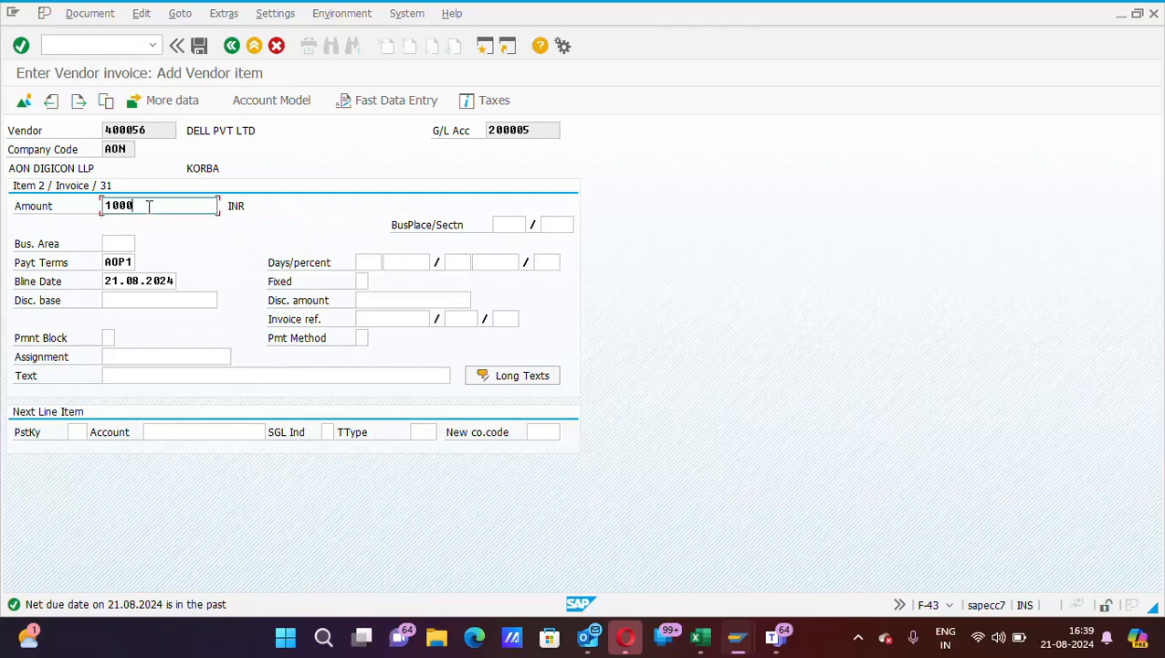
pyautogui.click(122, 358)
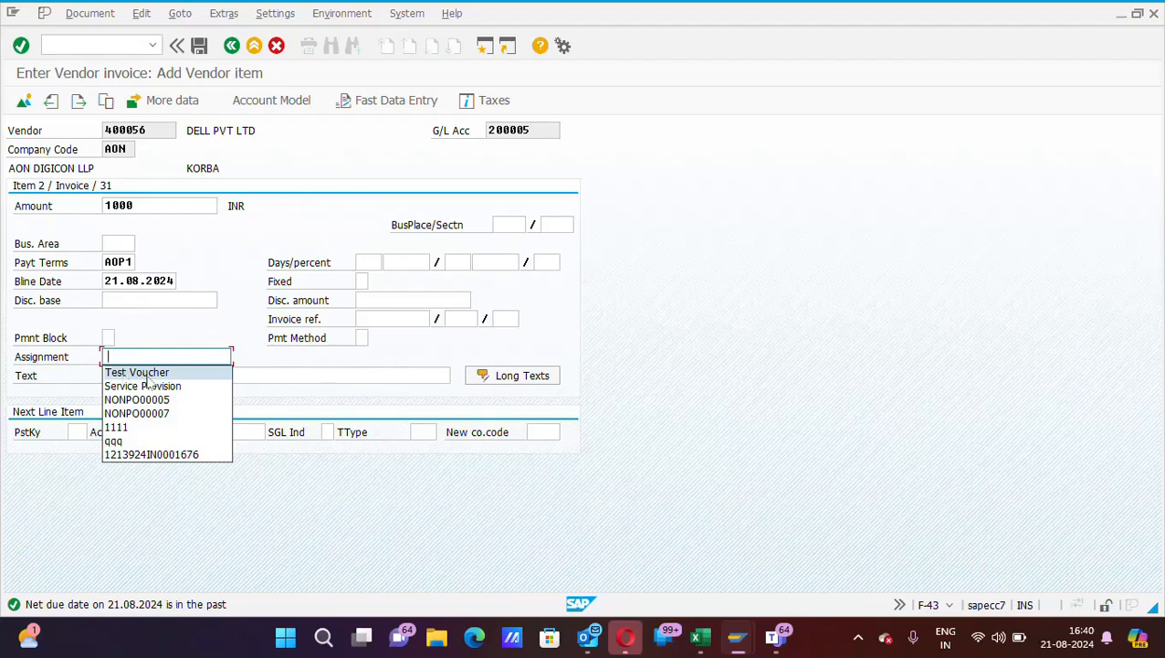
pyautogui.click(146, 373)
pyautogui.click(138, 375)
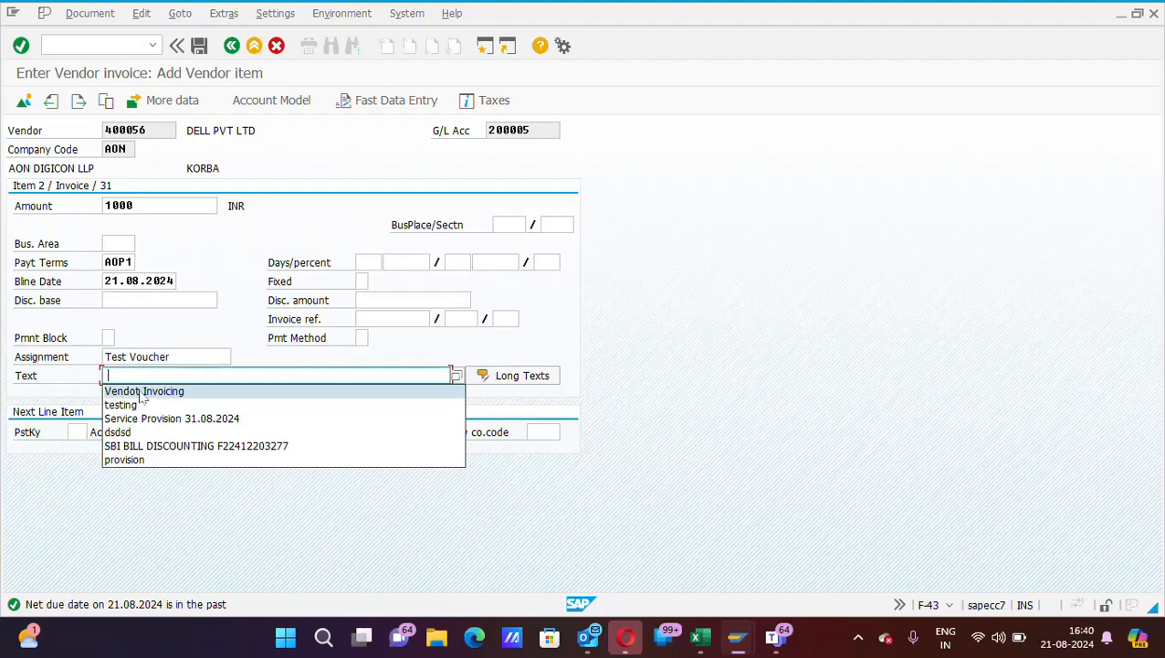
pyautogui.click(214, 393)
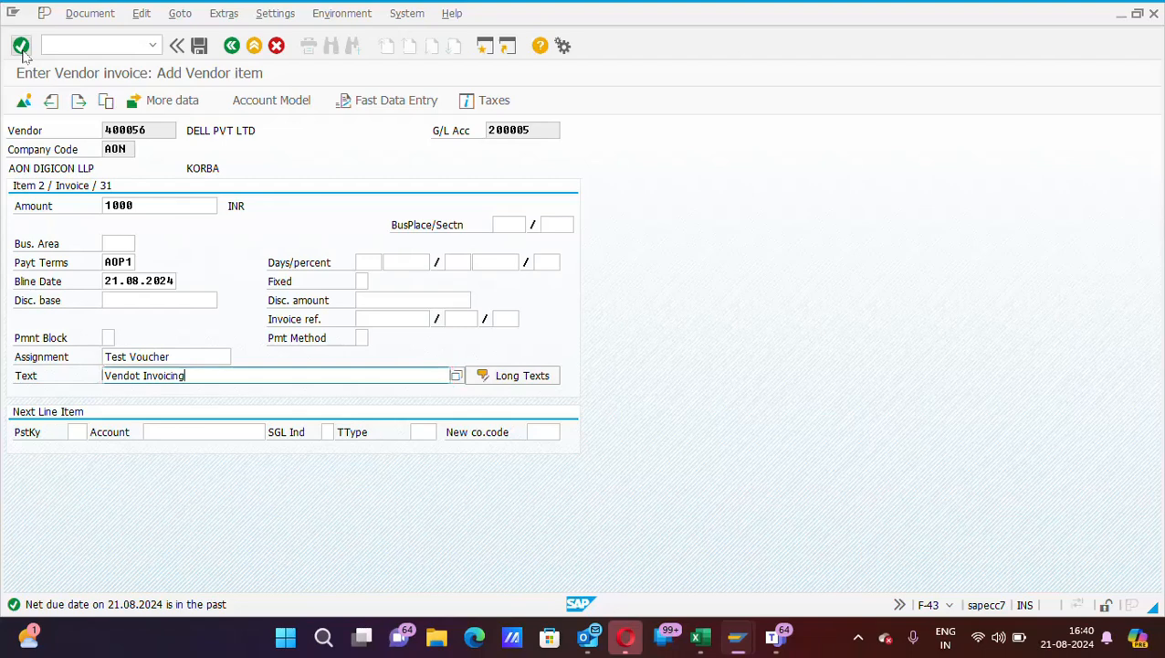
pyautogui.click(23, 52)
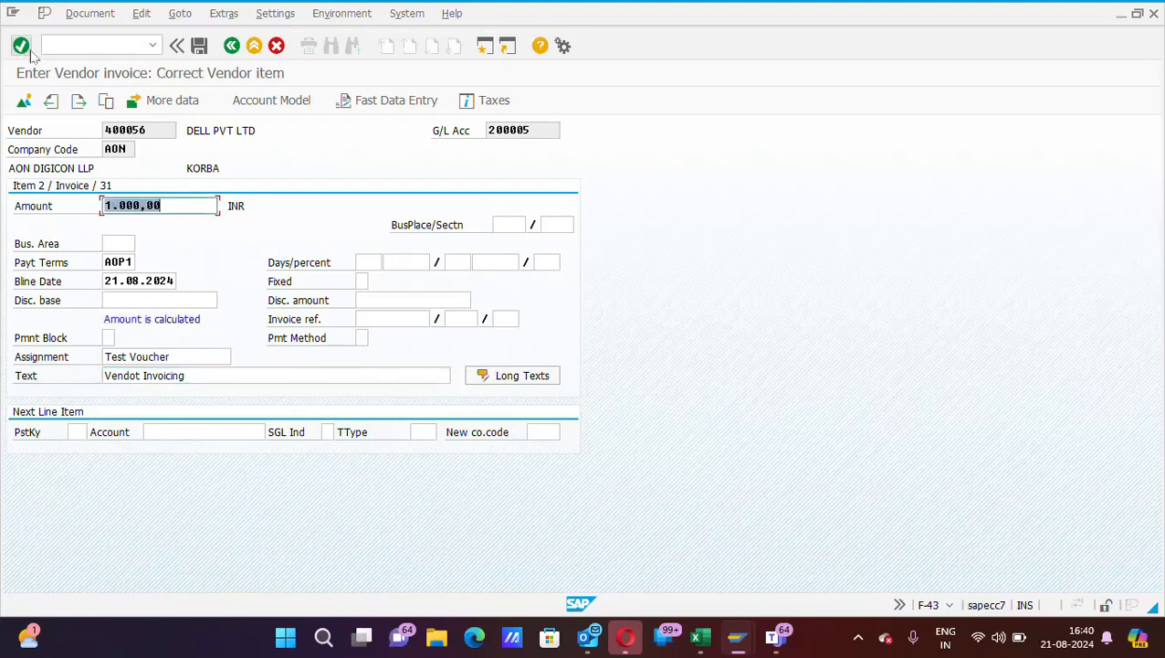
# Simulate the vendor invoice to display its line item overview, and post the document
pyautogui.click(77, 15)
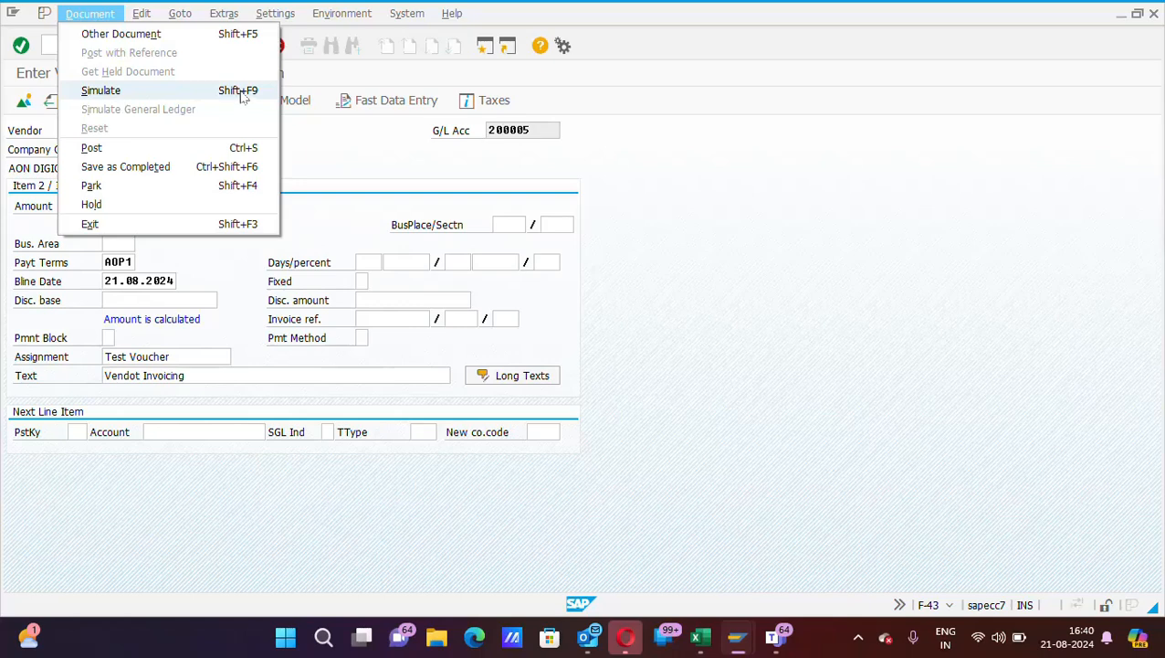
pyautogui.click(211, 95)
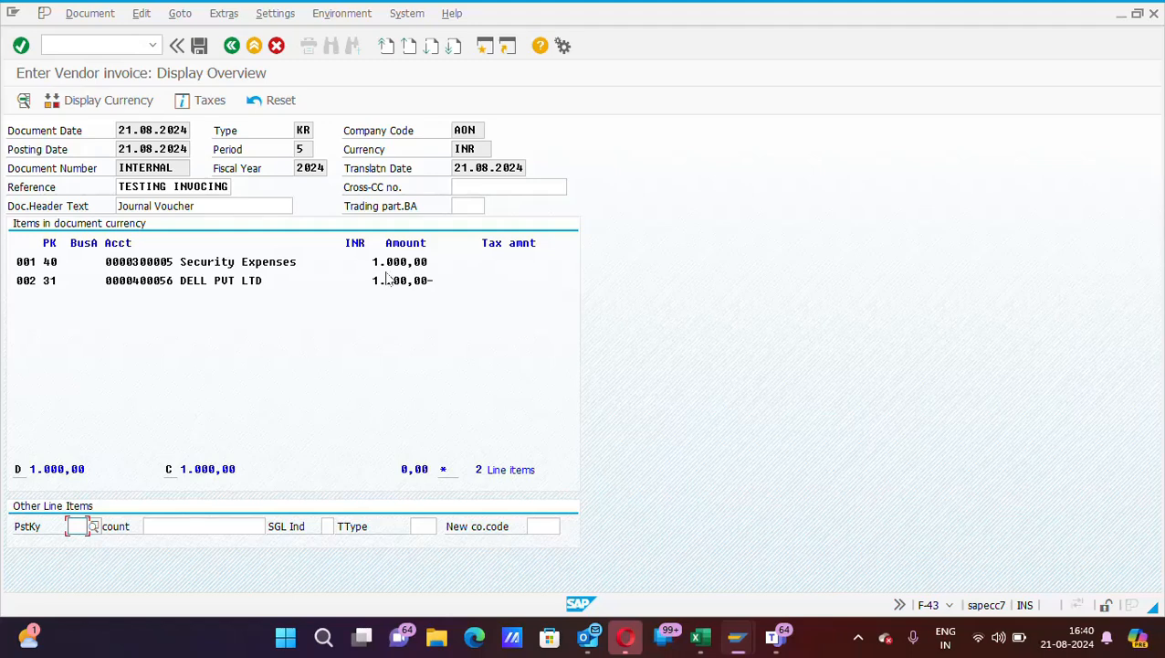
pyautogui.click(200, 47)
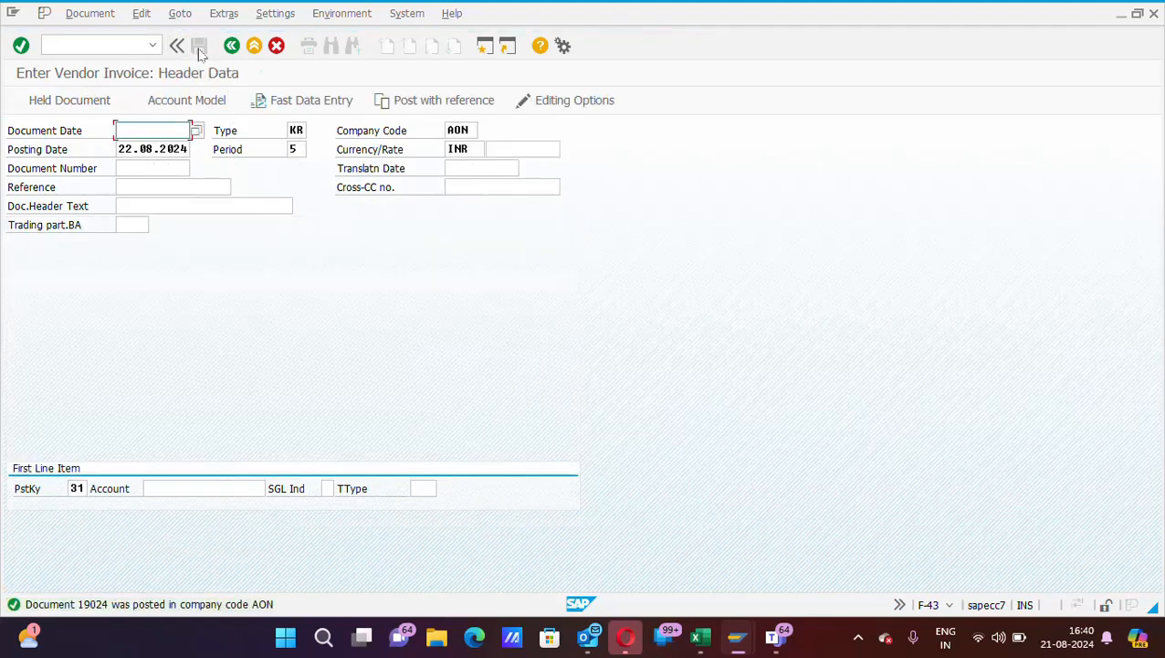